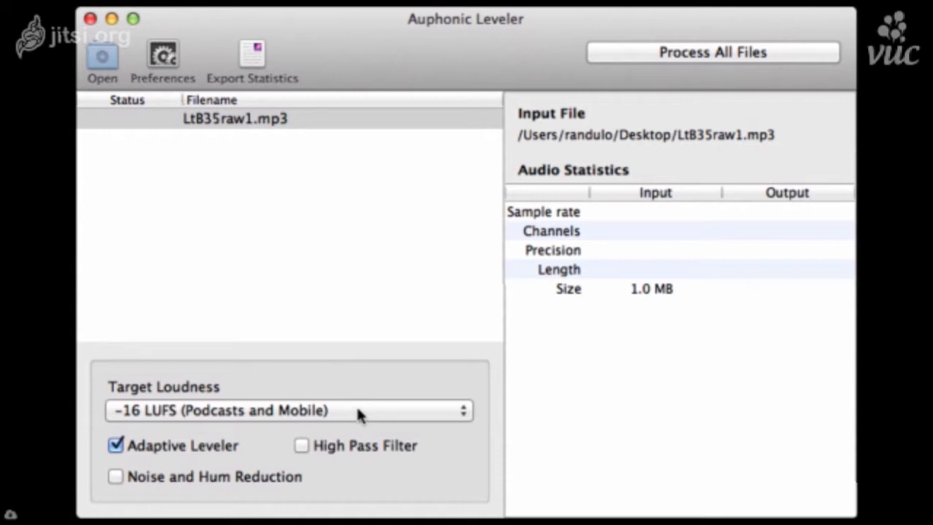
# Step: Try the -13, -23 (EBU R128) and -24 LUFS (ATSC A/85) target loudness presets and return to -16 LUFS (Podcasts and Mobile)
pyautogui.click(357, 409)
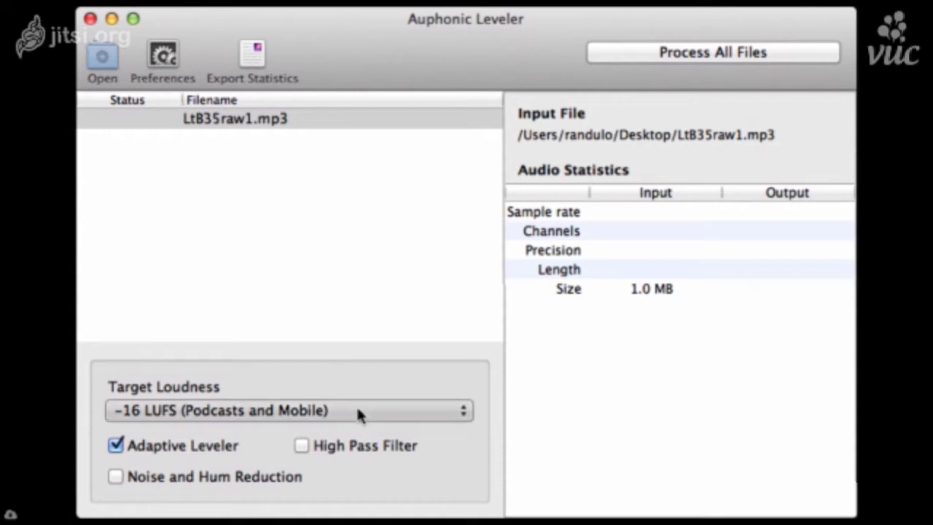
pyautogui.click(353, 385)
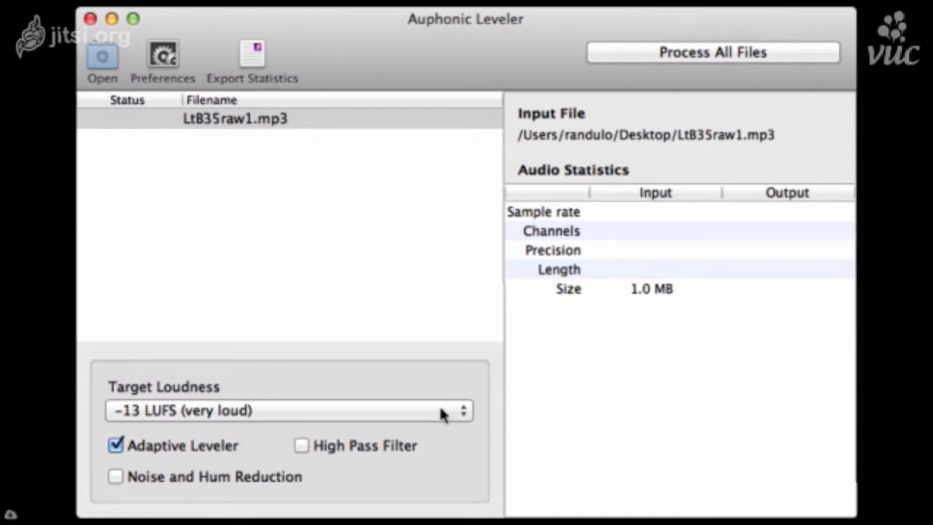
pyautogui.click(438, 410)
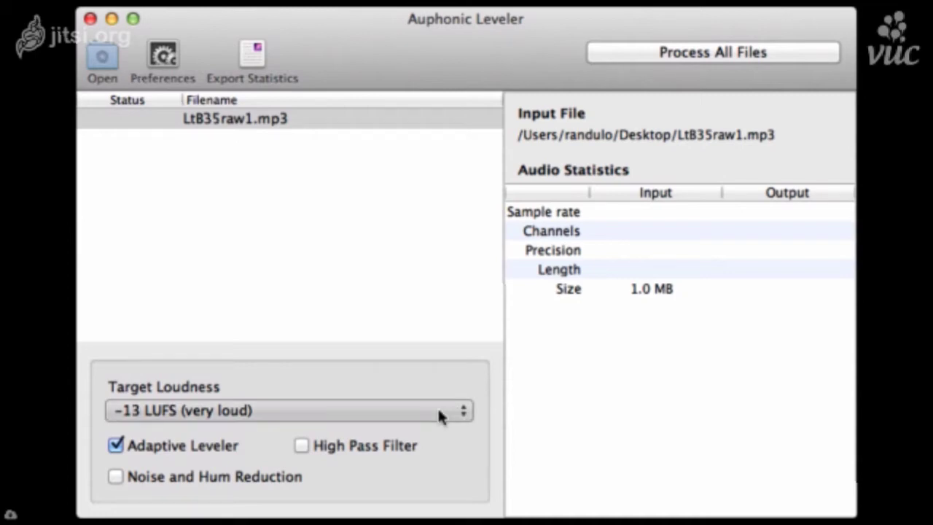
pyautogui.click(359, 410)
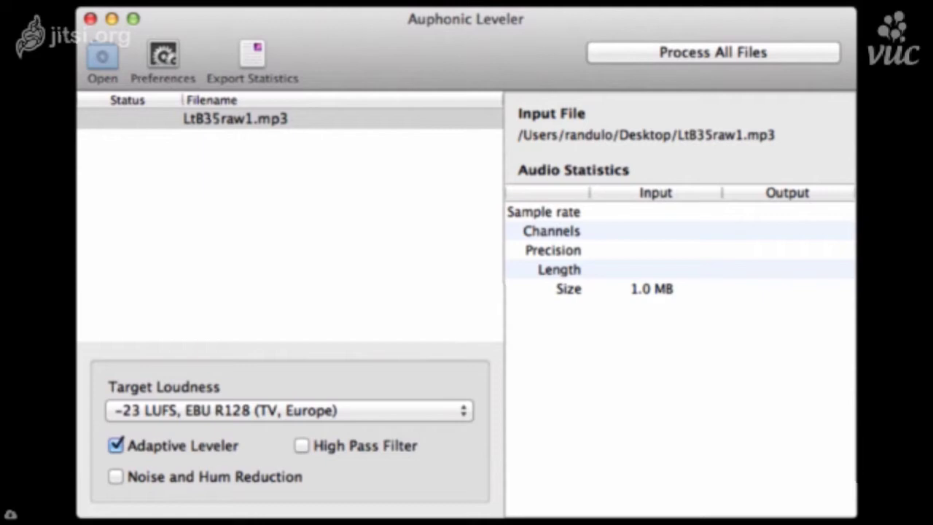
pyautogui.click(420, 417)
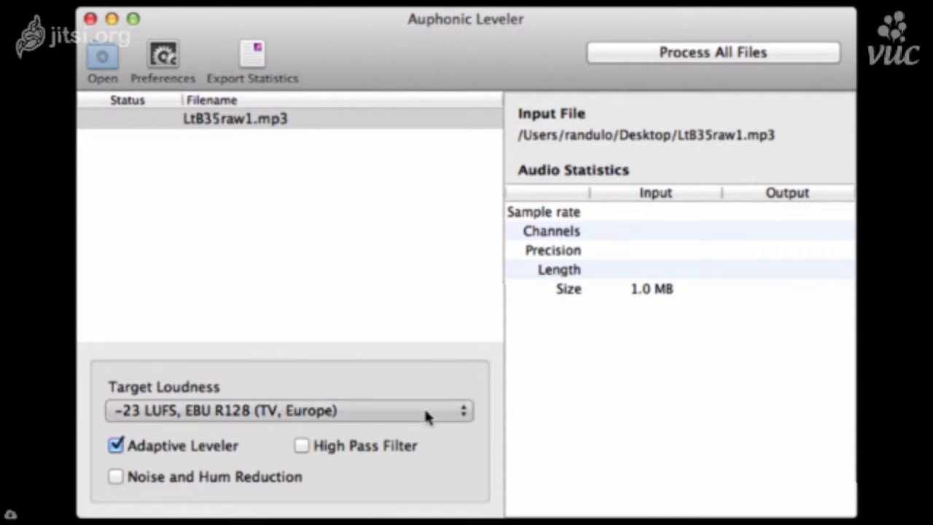
pyautogui.click(394, 437)
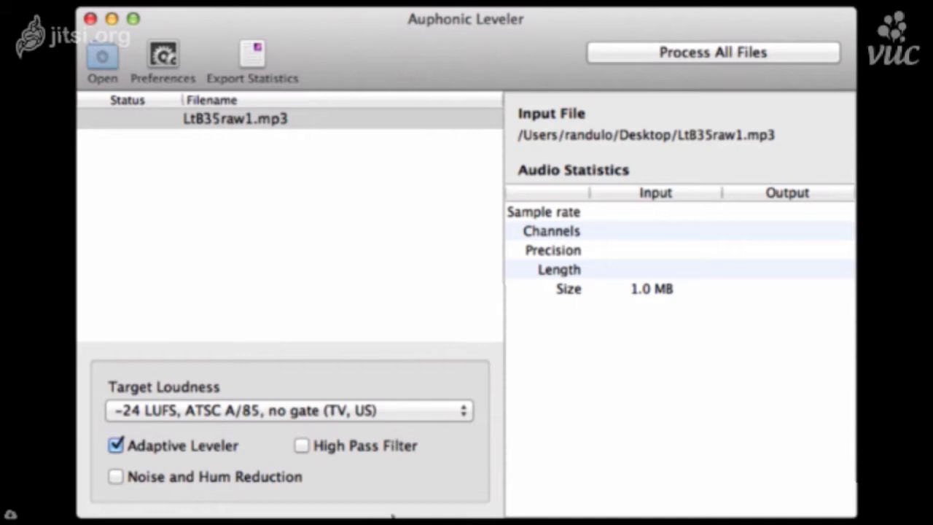
pyautogui.click(448, 412)
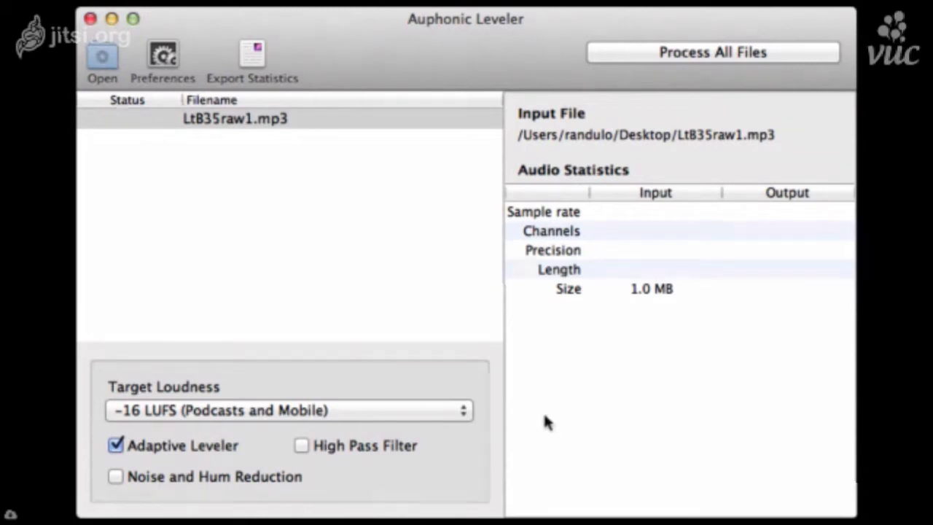
# Step: Open the Auphonic Leveler preferences at the Algorithm Details settings
pyautogui.click(320, 121)
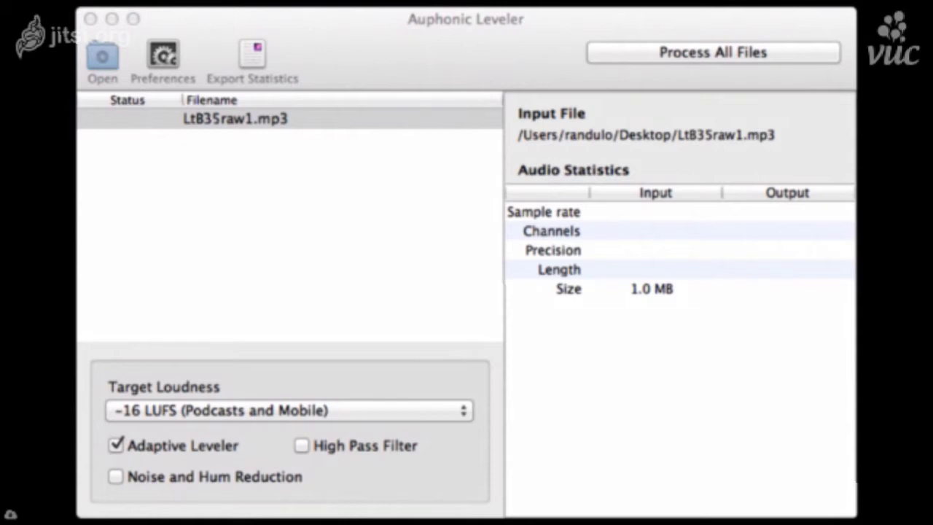
pyautogui.click(166, 61)
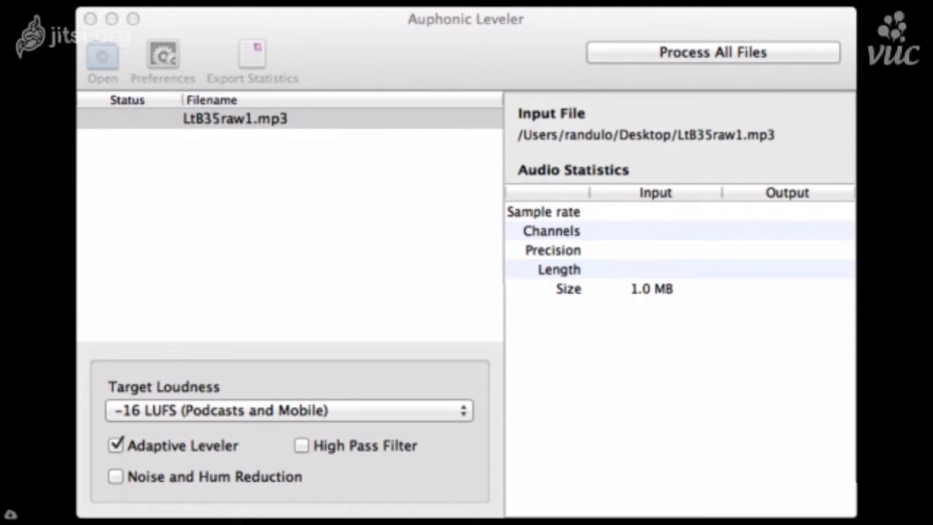
pyautogui.press('super+comma')
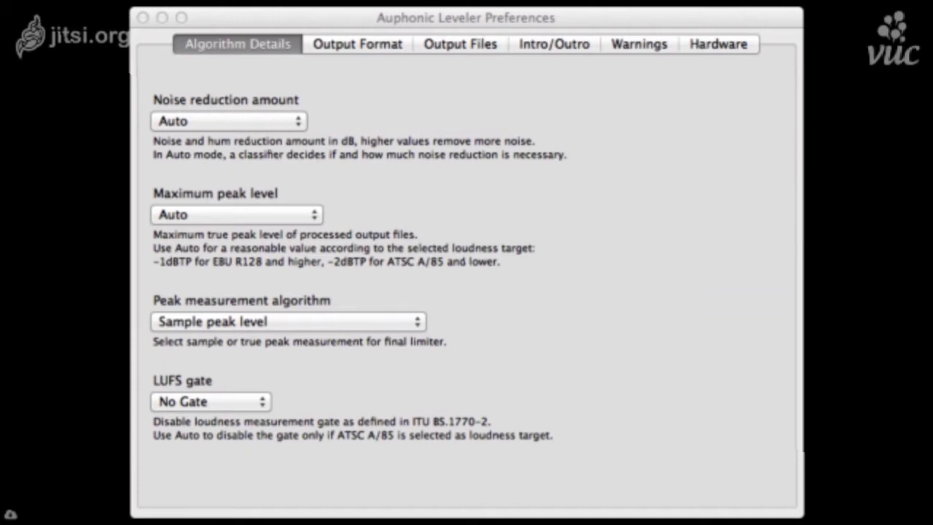
pyautogui.click(558, 25)
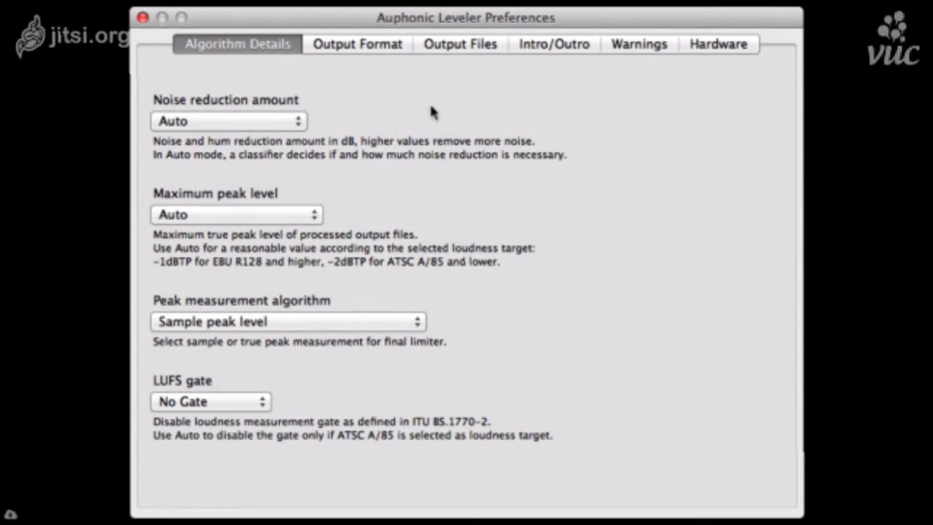
# Step: Try a noise reduction amount of 100 dB (complete) and set it back to Auto
pyautogui.click(272, 122)
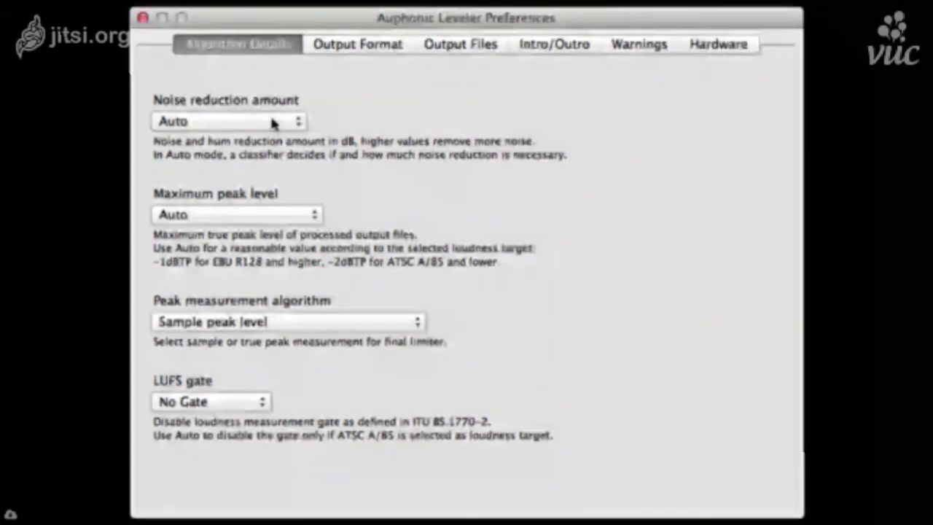
pyautogui.click(275, 123)
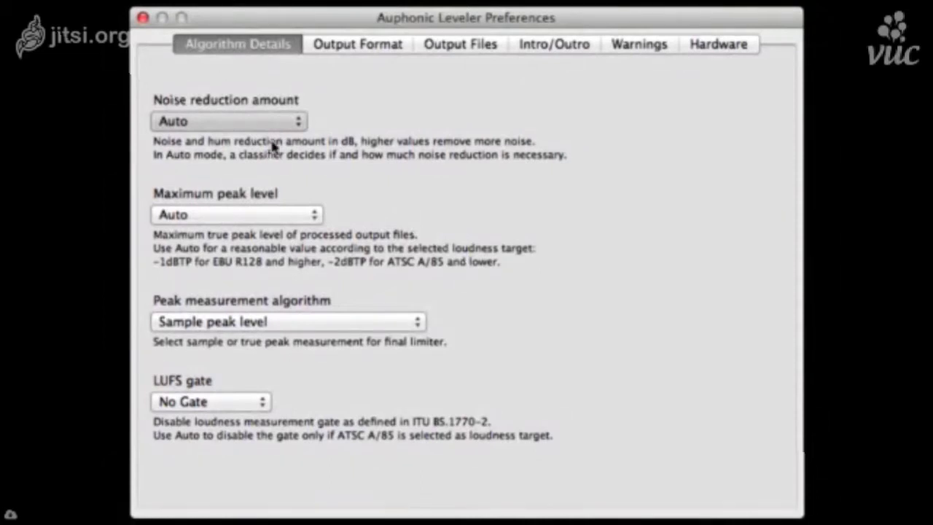
pyautogui.click(273, 146)
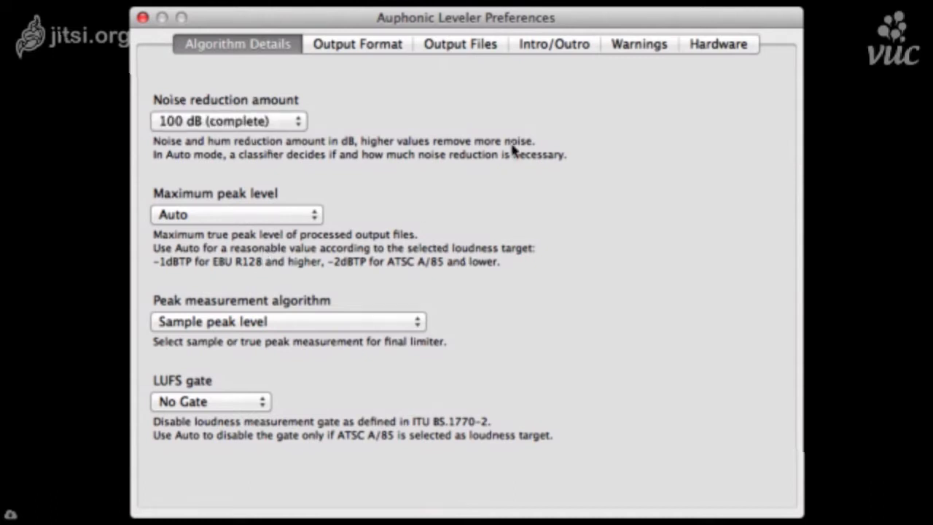
pyautogui.click(277, 124)
pyautogui.click(219, 110)
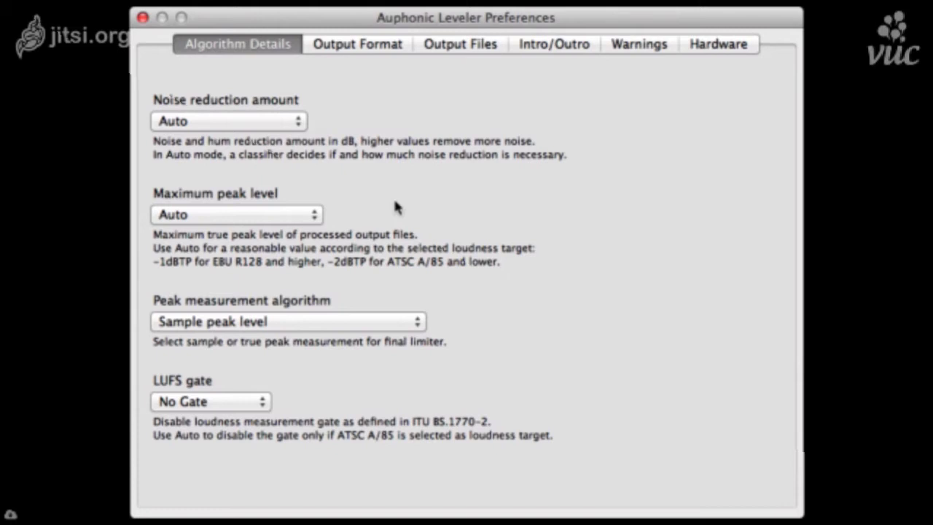
# Step: Try a maximum peak level of -1 dBTP (EBU R128) and set it back to Auto
pyautogui.click(290, 219)
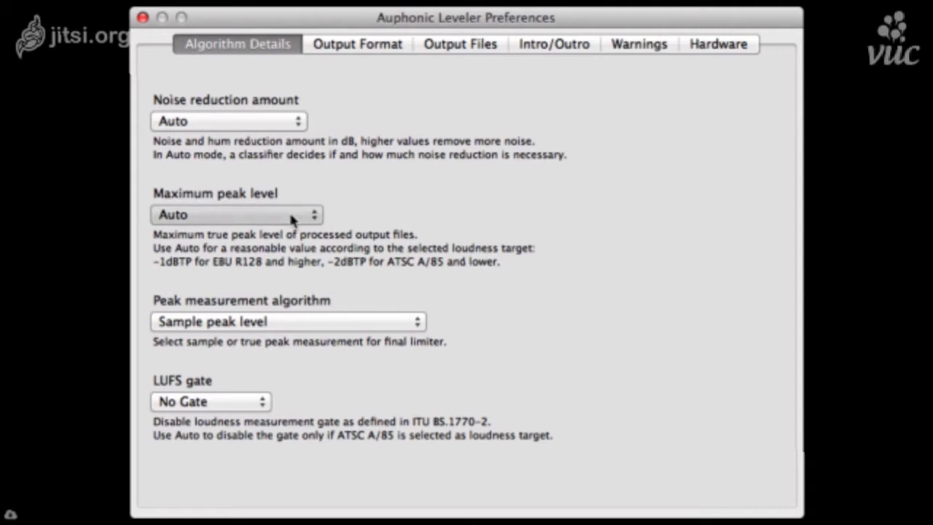
pyautogui.click(294, 268)
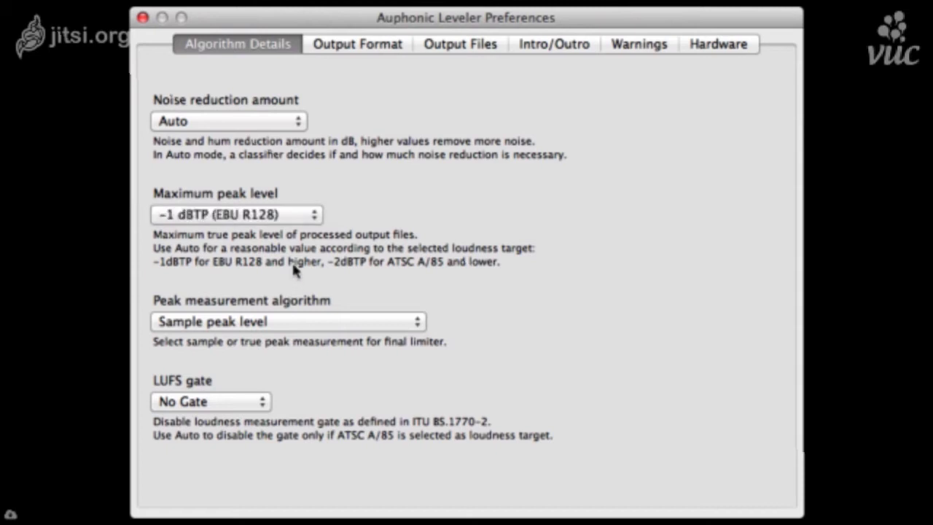
pyautogui.click(297, 209)
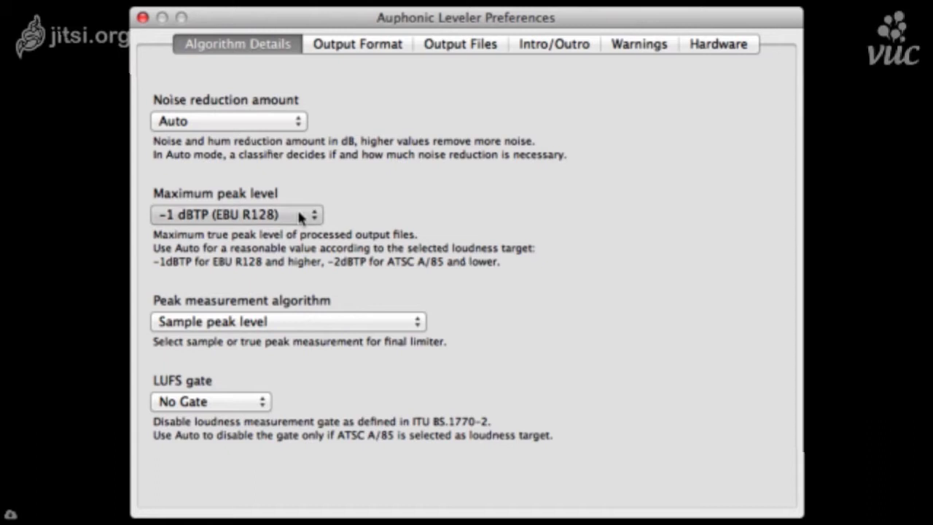
pyautogui.click(270, 173)
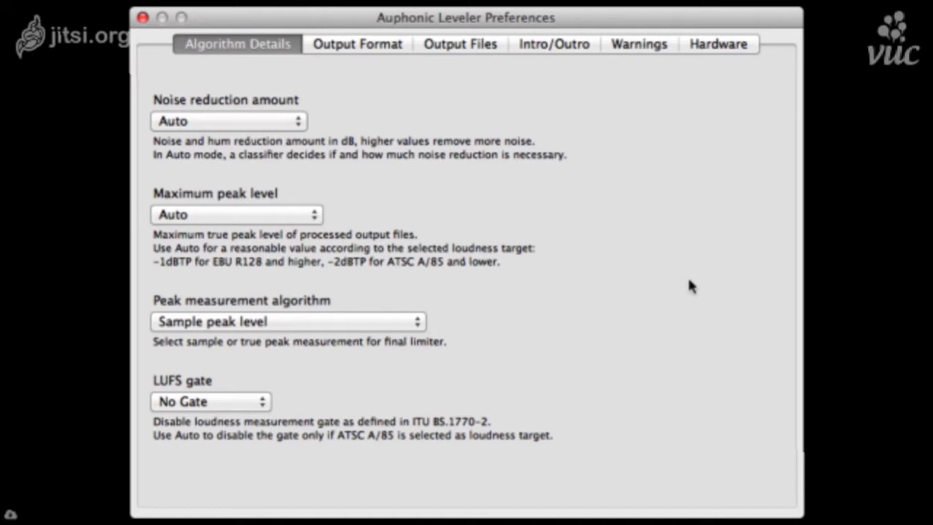
# Step: Set the peak measurement algorithm to True peak standard (4x oversampling)
pyautogui.click(408, 324)
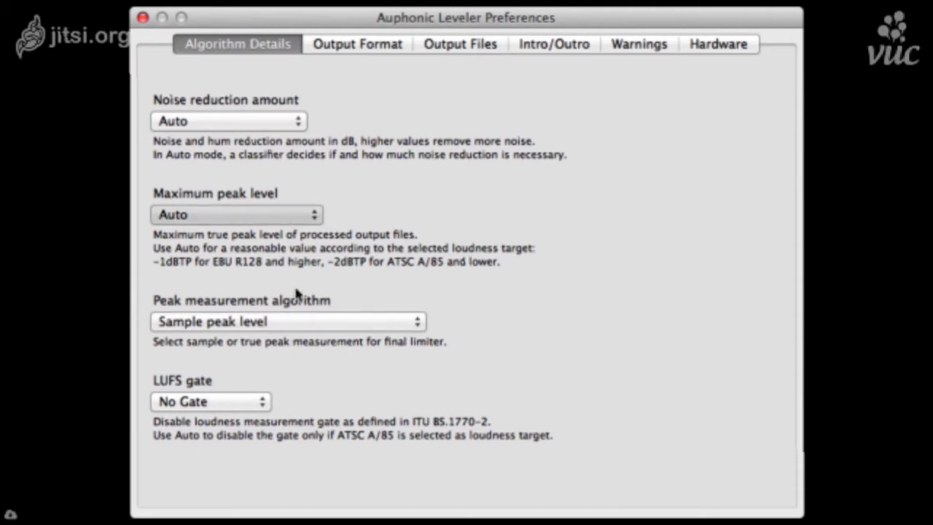
pyautogui.click(339, 310)
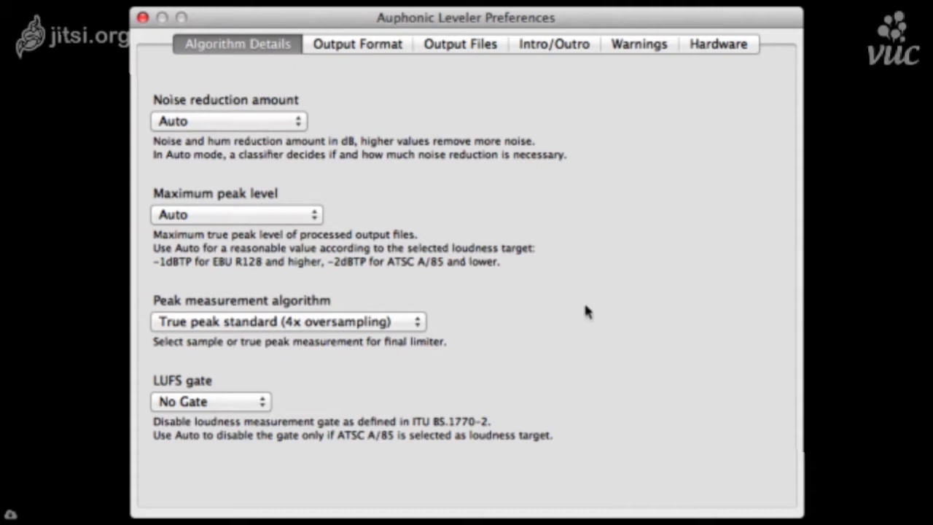
# Step: Review the output format settings and their available formats, return to Algorithm Details and close the preferences
pyautogui.click(372, 48)
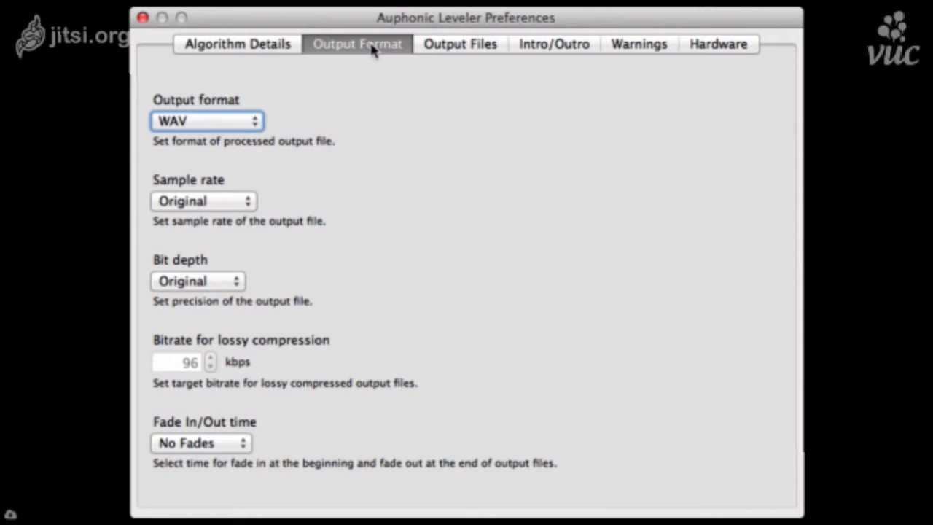
pyautogui.click(227, 122)
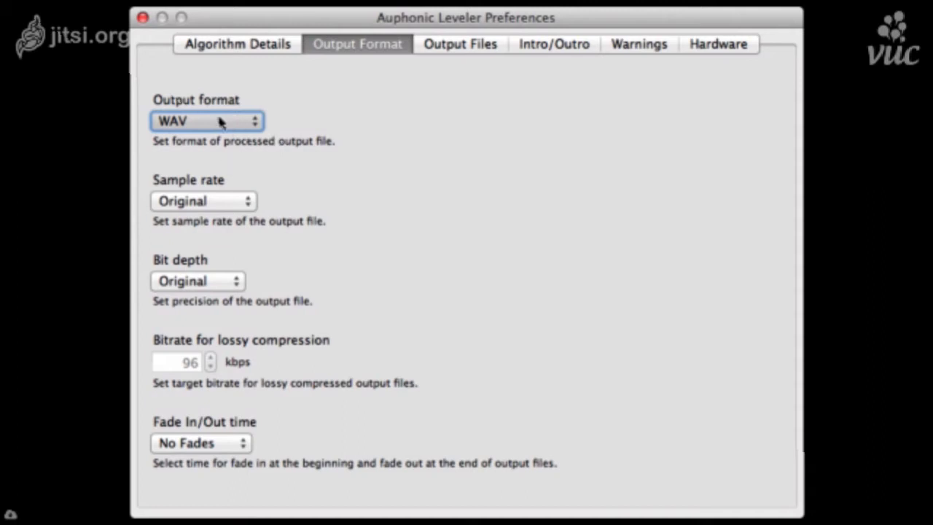
pyautogui.click(282, 45)
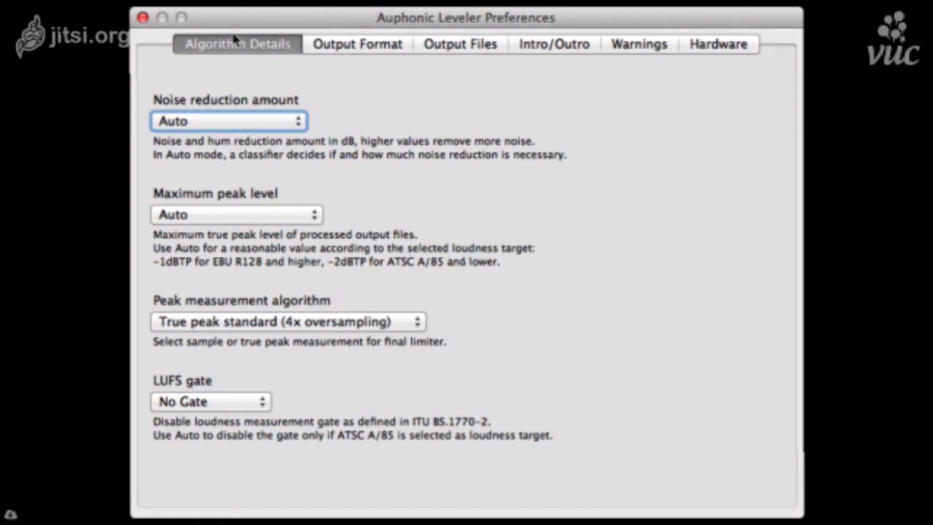
pyautogui.click(143, 18)
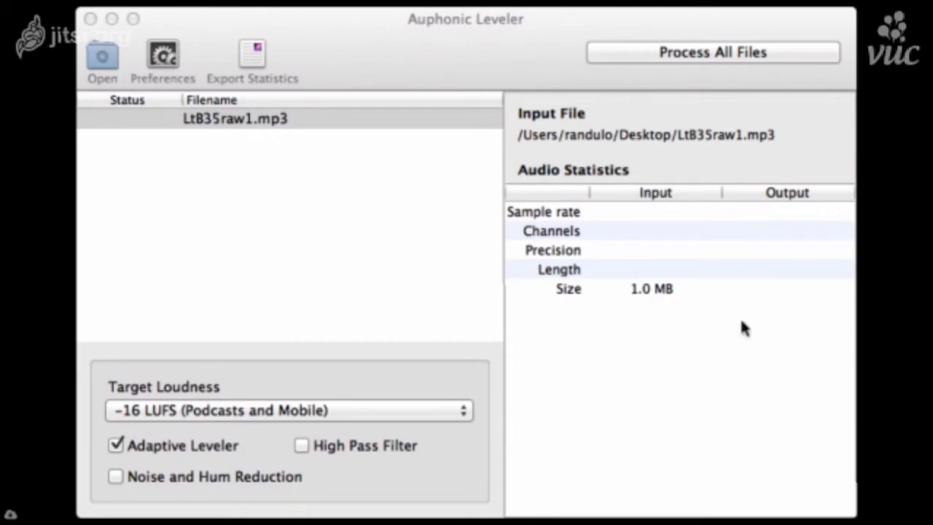
# Step: Switch the Adaptive Leveler off and back on for the LtB35raw1.mp3 file
pyautogui.click(117, 445)
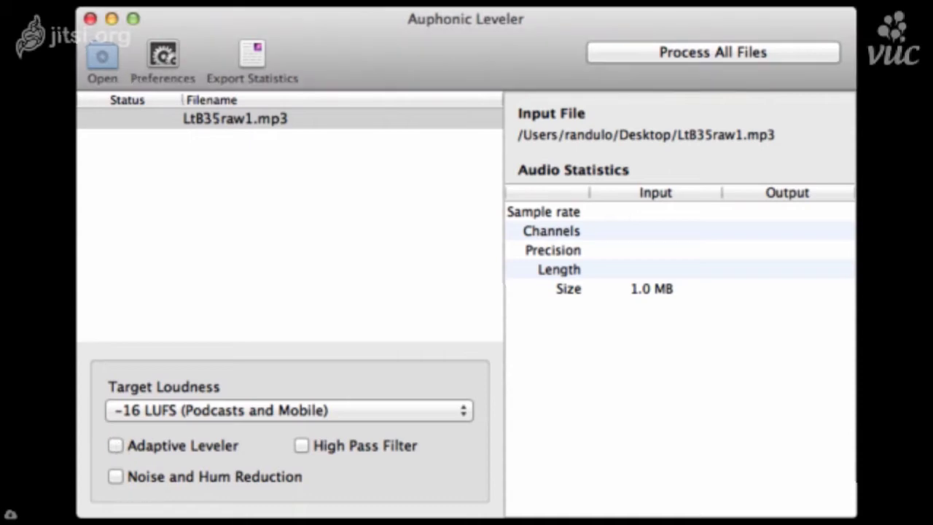
pyautogui.click(116, 446)
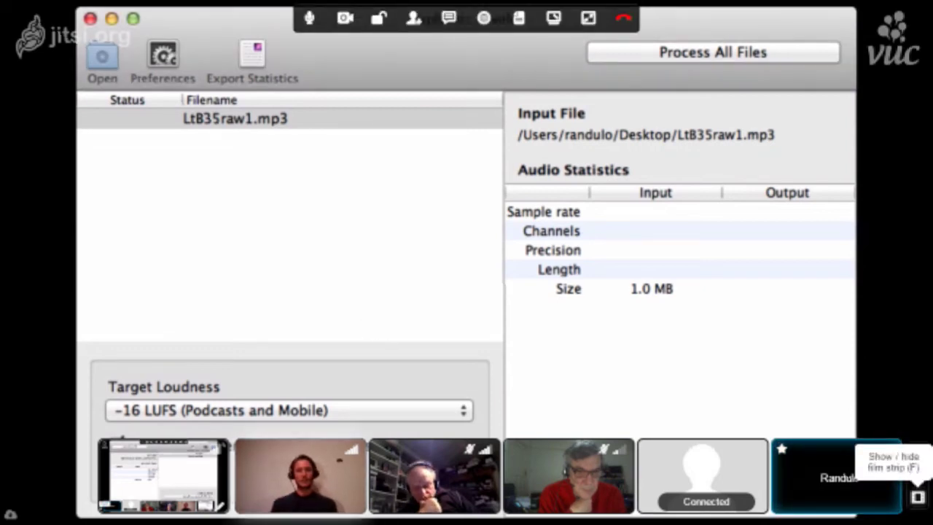
pyautogui.click(918, 496)
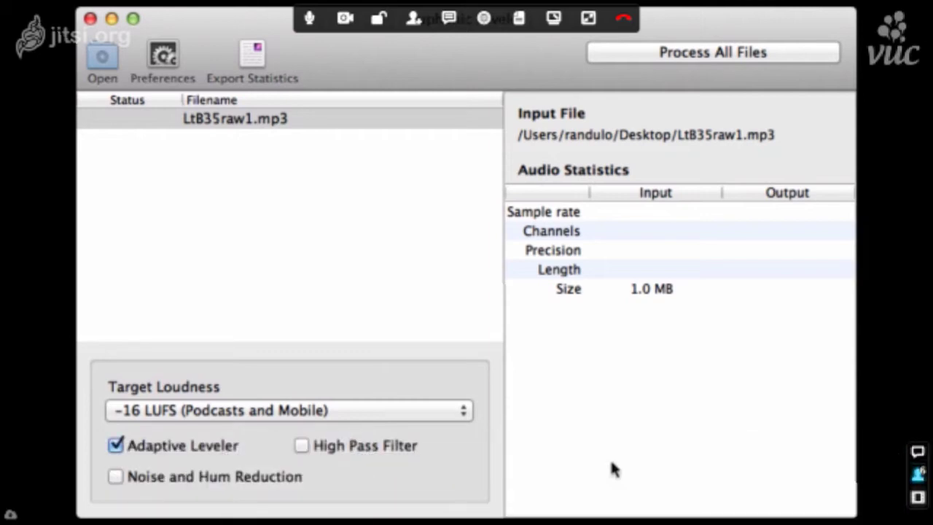
pyautogui.click(918, 496)
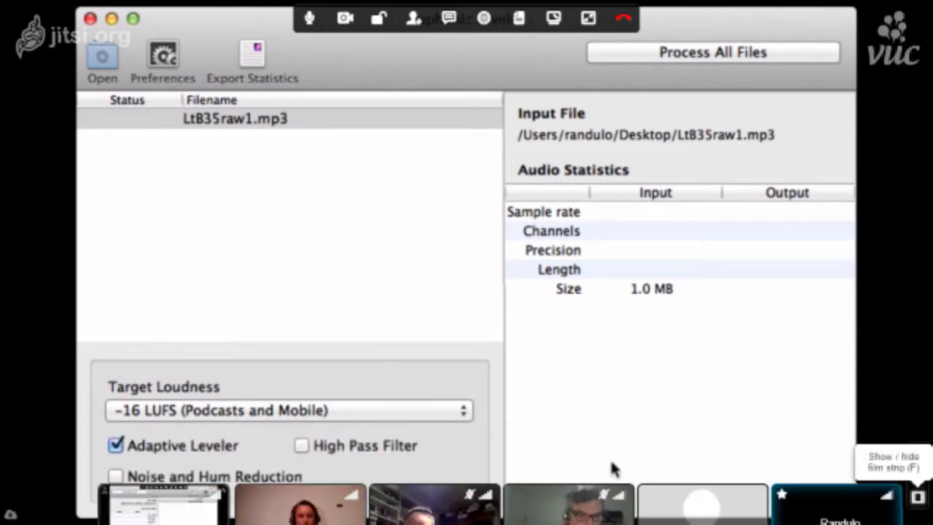
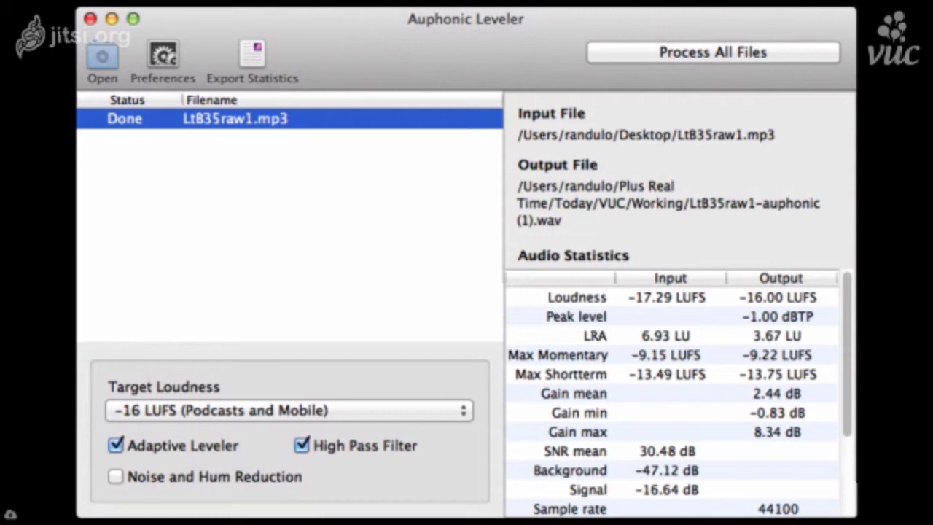
# Step: Switch to the image comparing the two audio waveforms and toggle the meeting's film strip
pyautogui.press('super+Tab')
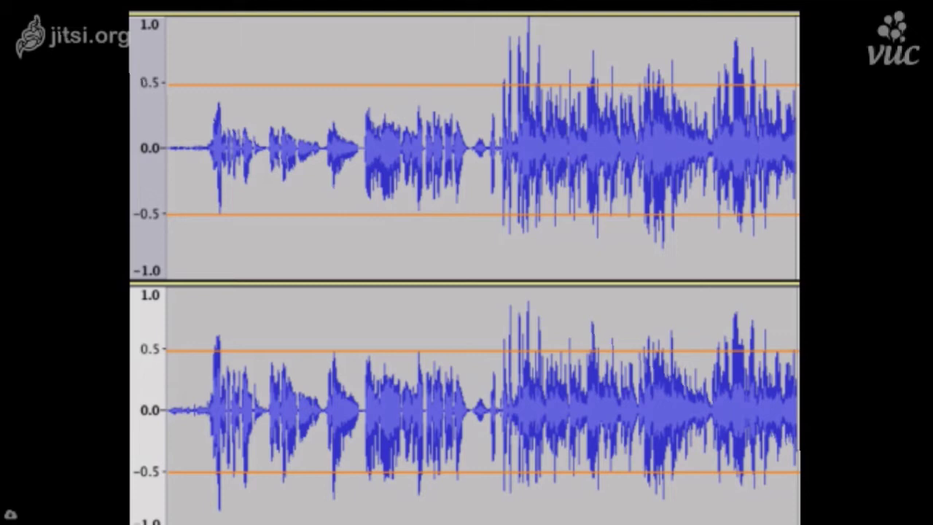
pyautogui.click(917, 498)
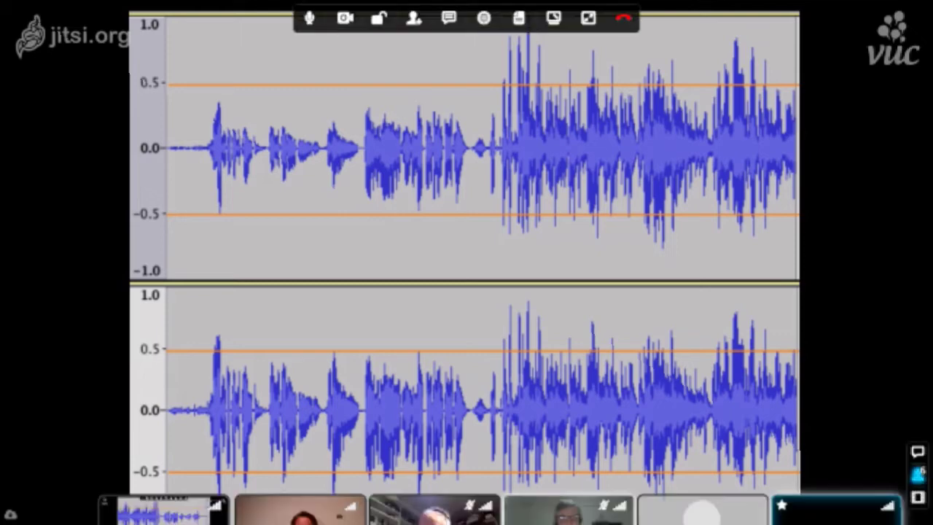
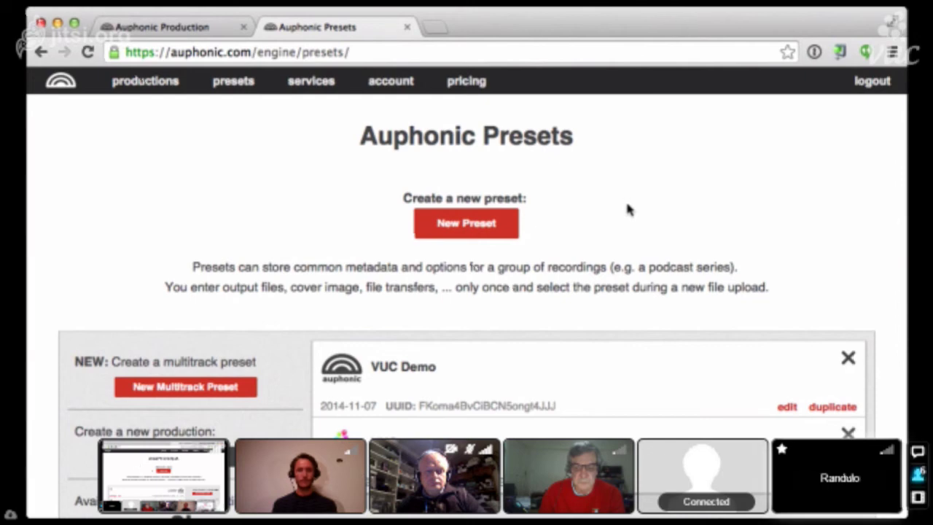
# Step: Open a blank new preset form and review its name, intro/outro and metadata fields
pyautogui.click(469, 224)
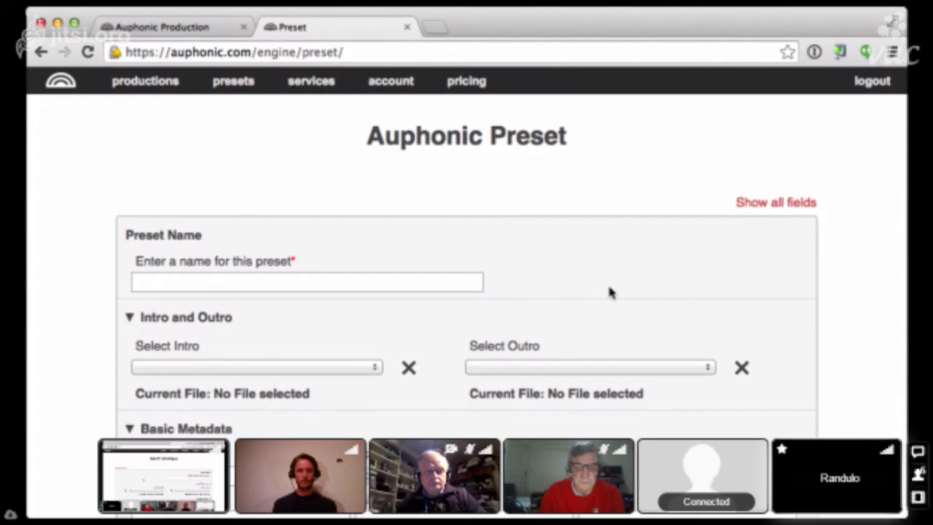
pyautogui.scroll(-2, 853, 275)
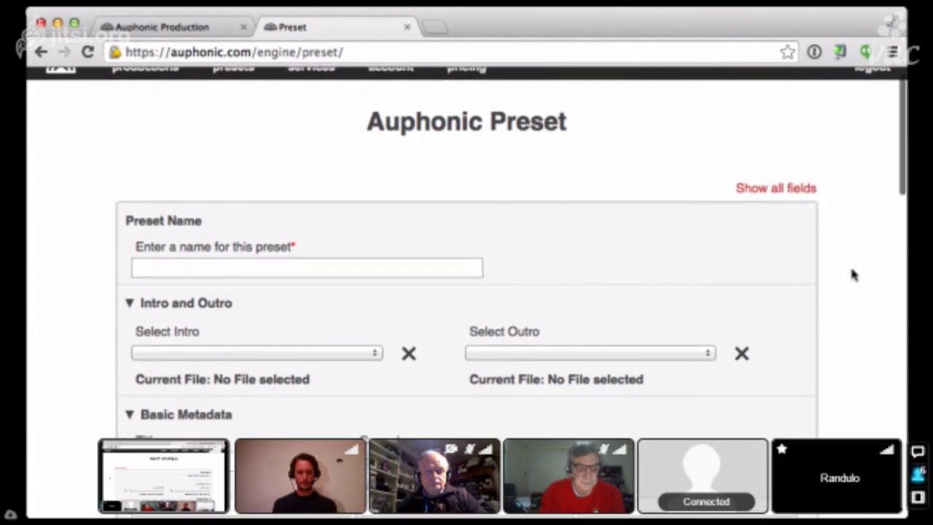
pyautogui.scroll(-3, 853, 275)
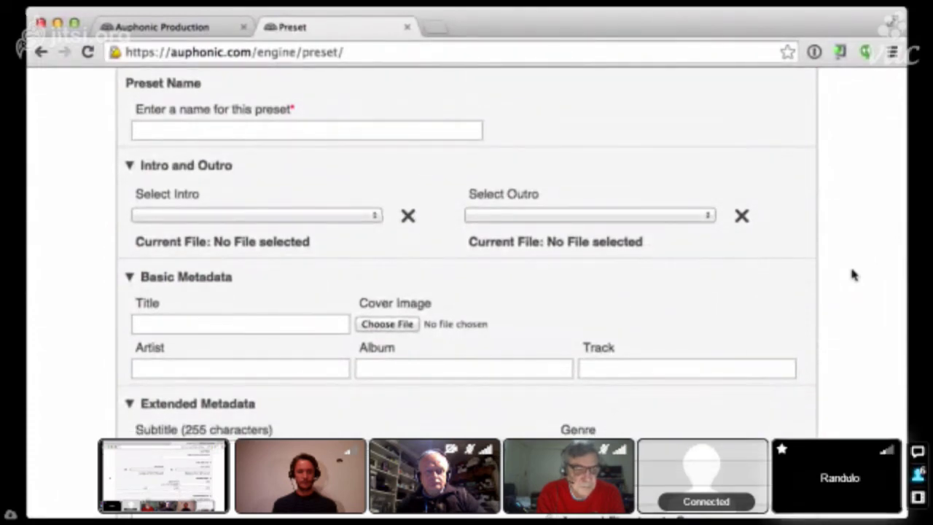
pyautogui.scroll(-2, 853, 275)
pyautogui.scroll(6, 850, 270)
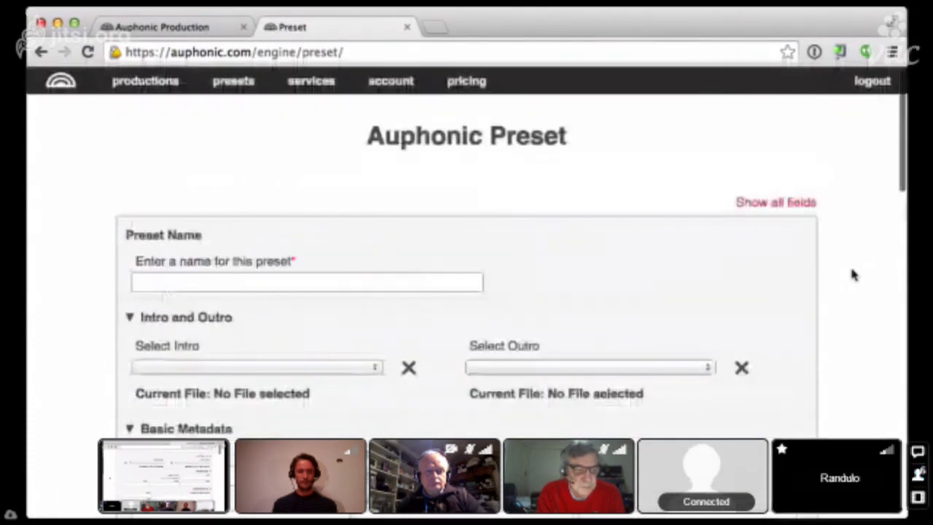
# Step: Return to the presets list, open the VUC Demo preset for editing and review its basic and extended metadata
pyautogui.click(235, 84)
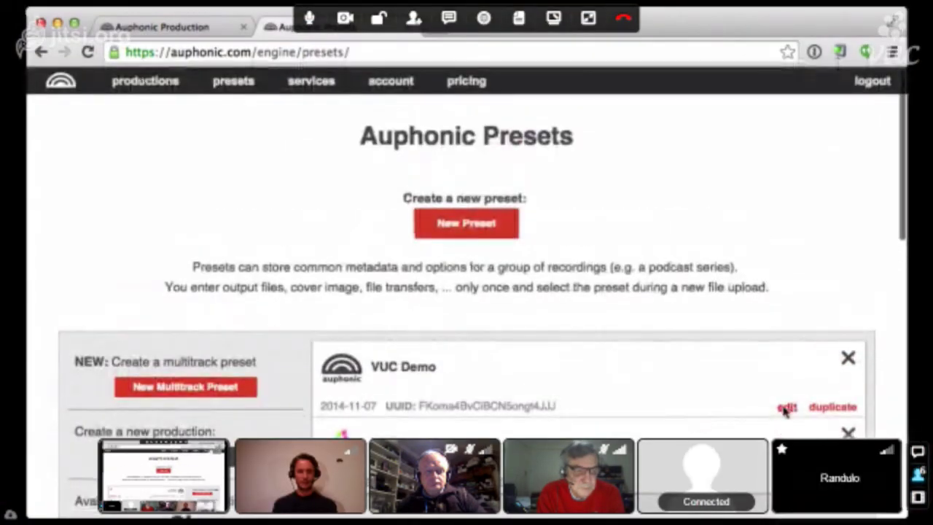
pyautogui.click(786, 409)
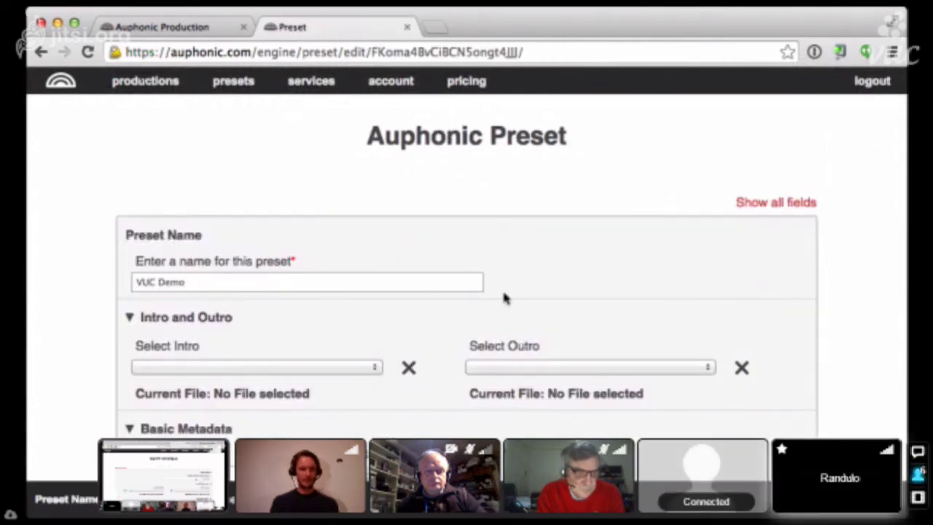
pyautogui.scroll(-1, 812, 341)
pyautogui.scroll(-5, 812, 341)
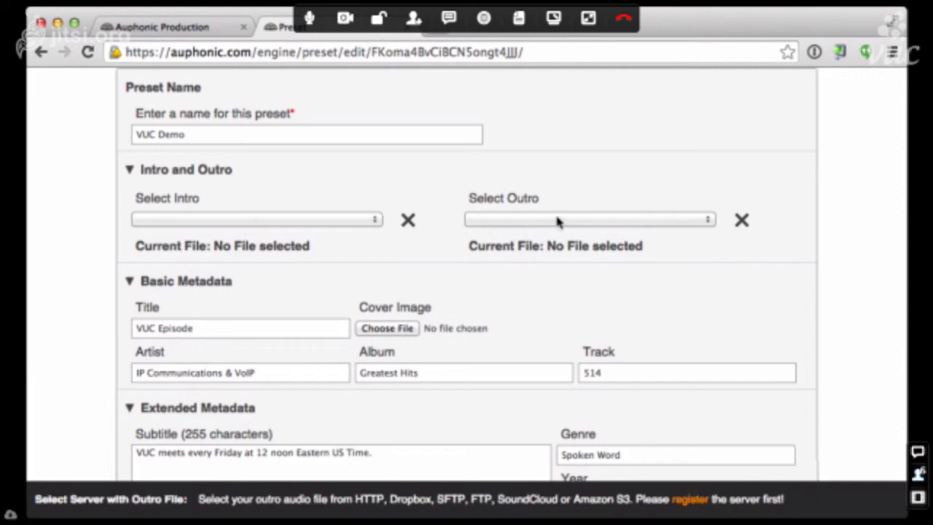
pyautogui.scroll(-2, 333, 302)
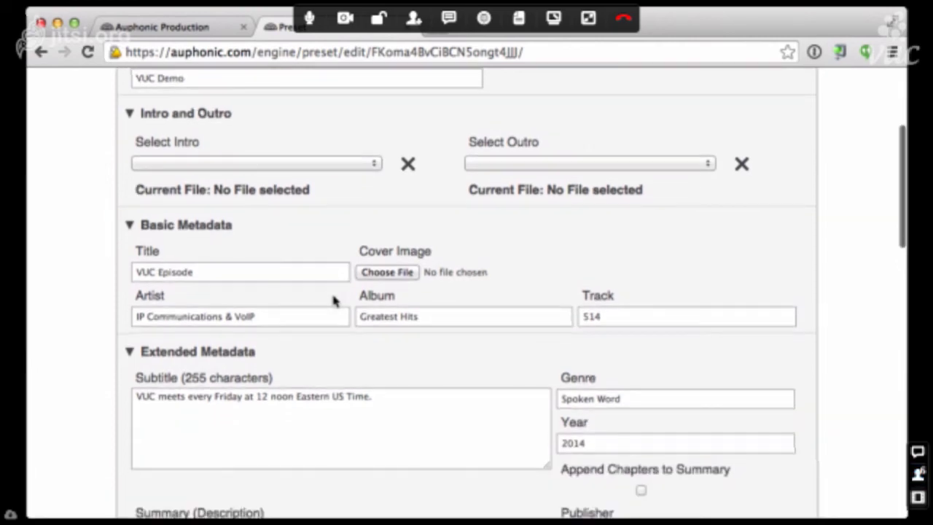
pyautogui.scroll(-2, 605, 277)
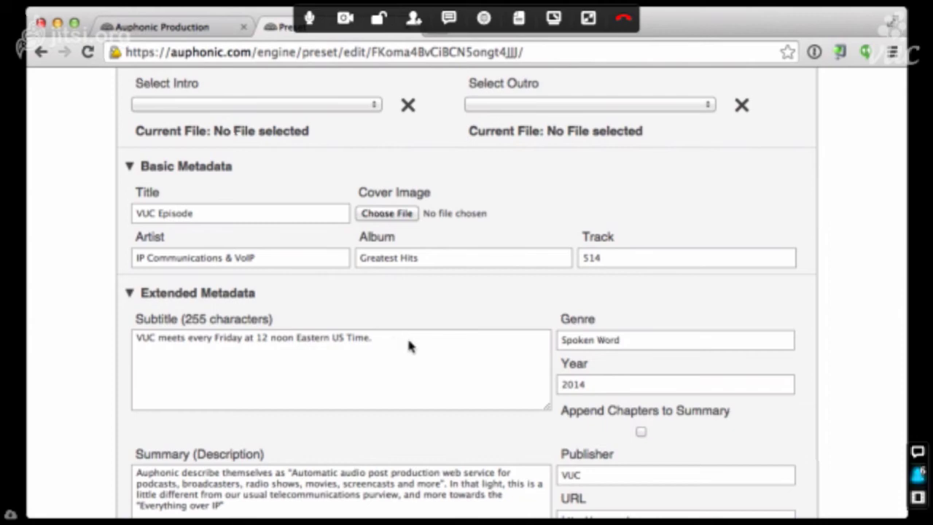
pyautogui.scroll(-3, 408, 338)
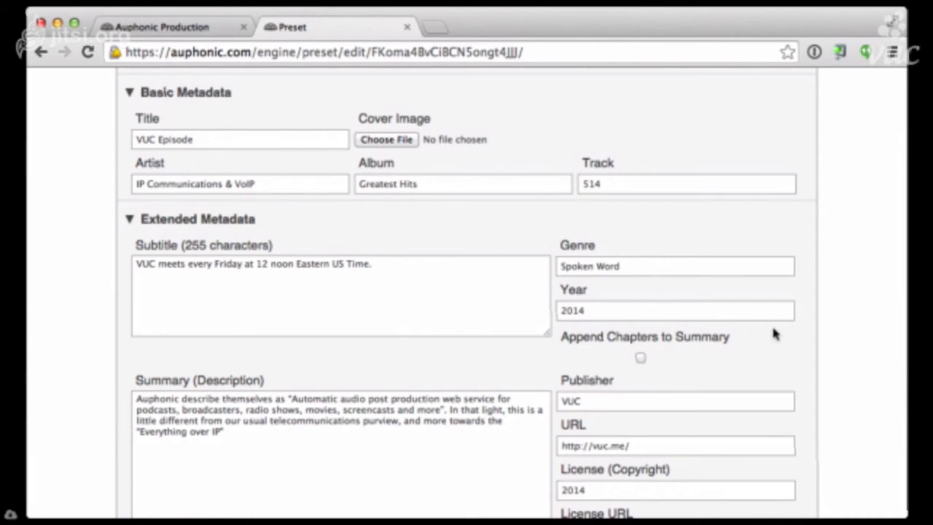
pyautogui.scroll(-3, 773, 328)
pyautogui.scroll(-6, 700, 350)
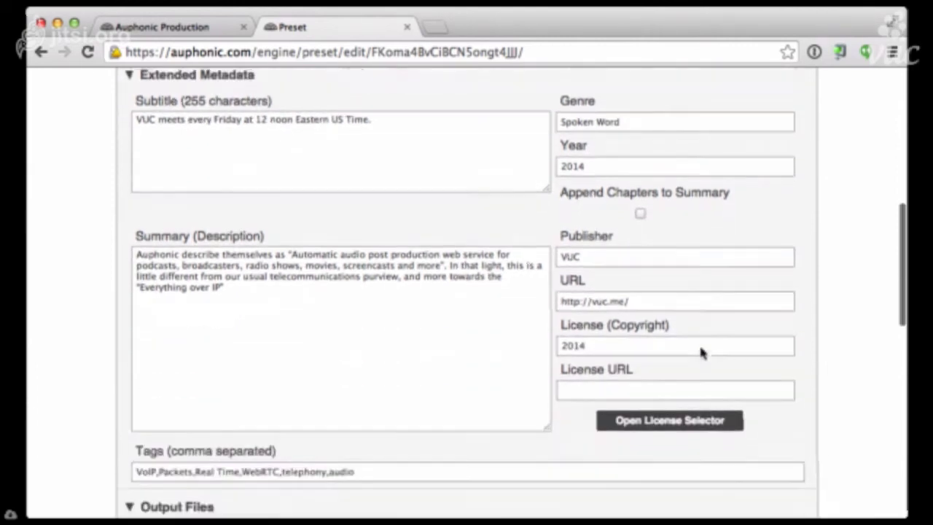
# Step: Add a second output file to the VUC Demo preset and set its format to AAC
pyautogui.scroll(-3, 701, 353)
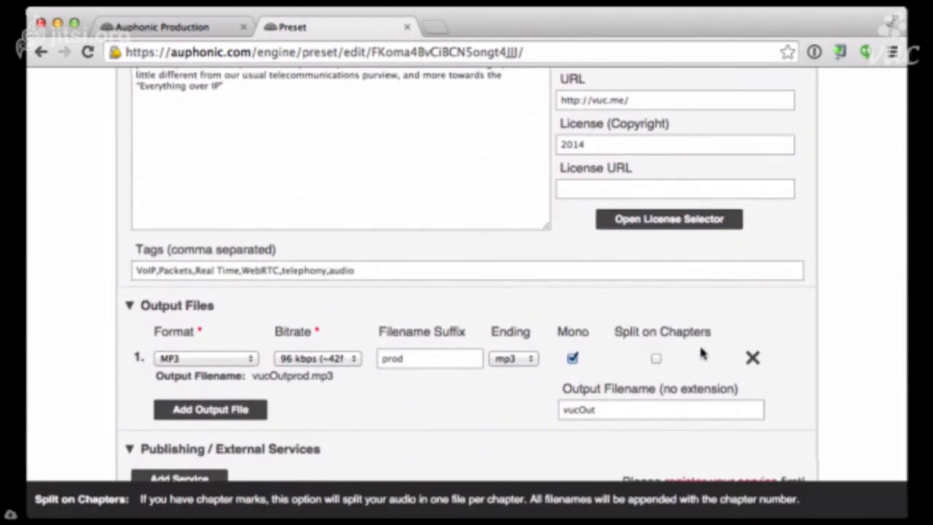
pyautogui.scroll(-1, 700, 353)
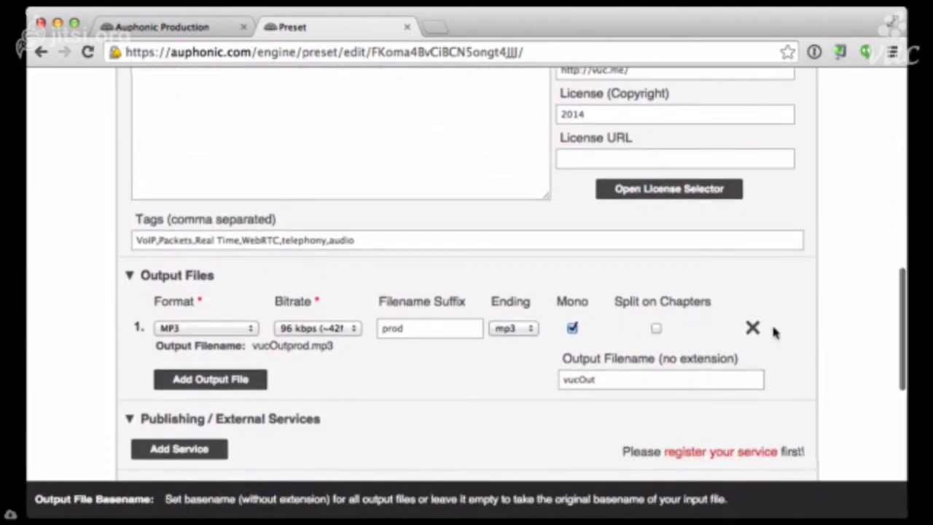
pyautogui.scroll(-1, 527, 380)
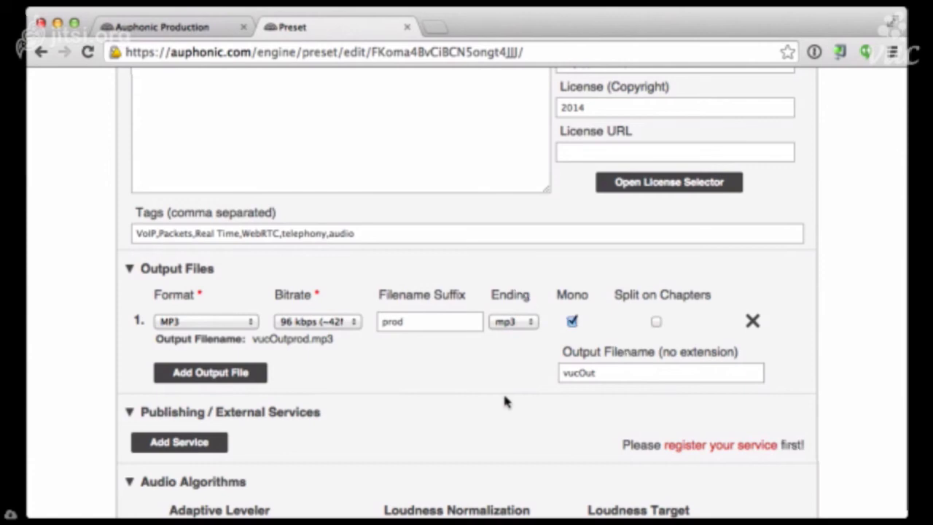
pyautogui.scroll(-3, 831, 361)
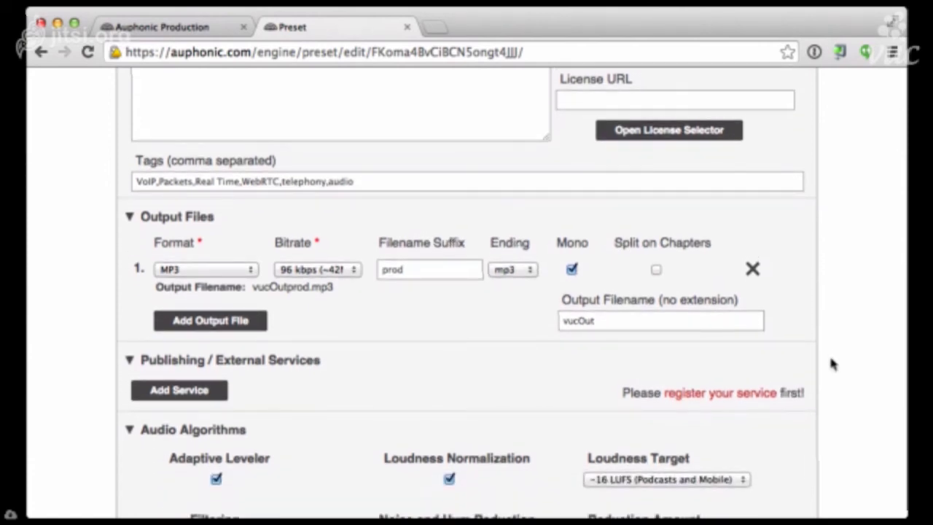
pyautogui.click(221, 323)
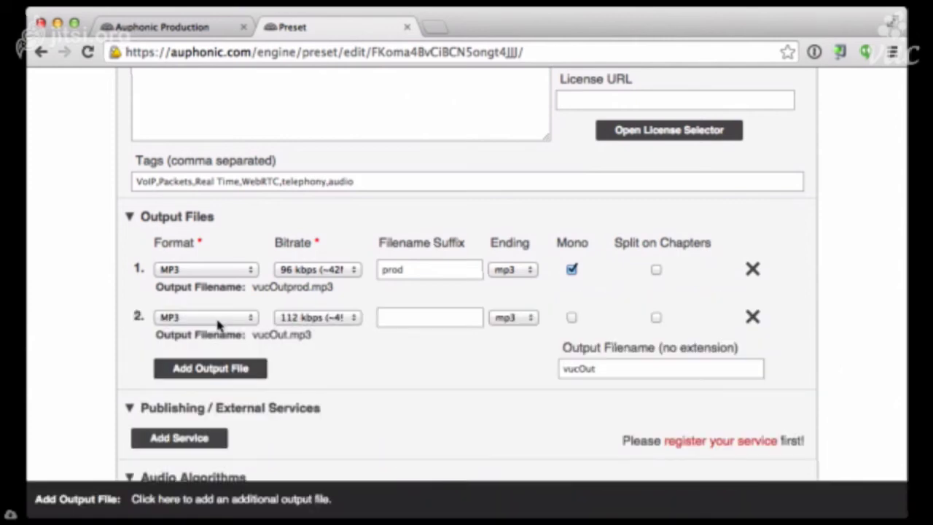
pyautogui.click(217, 321)
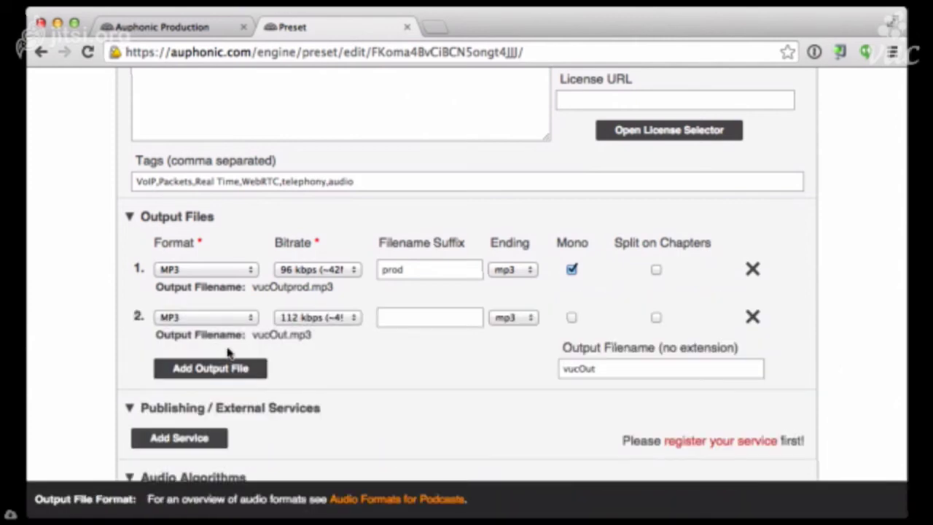
pyautogui.click(227, 355)
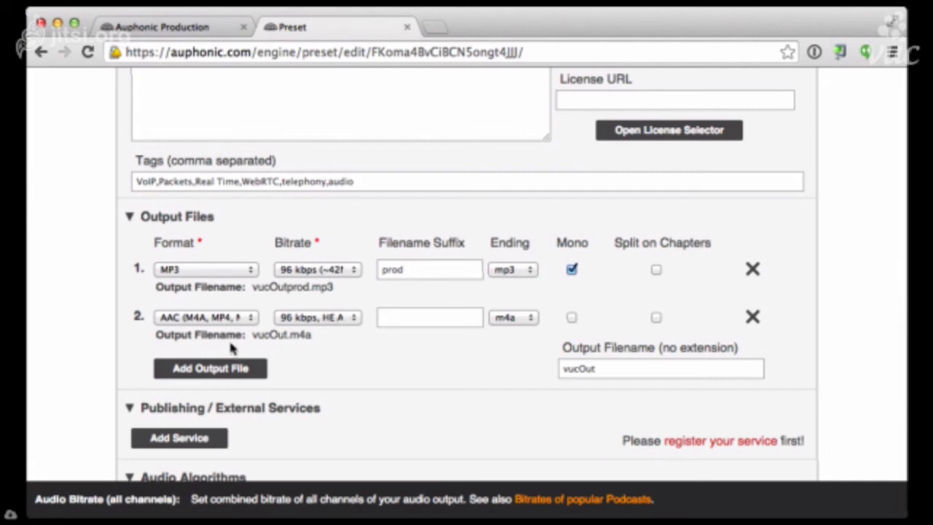
# Step: Add a third output file in Ogg Vorbis format and a fourth in Opus format
pyautogui.click(220, 368)
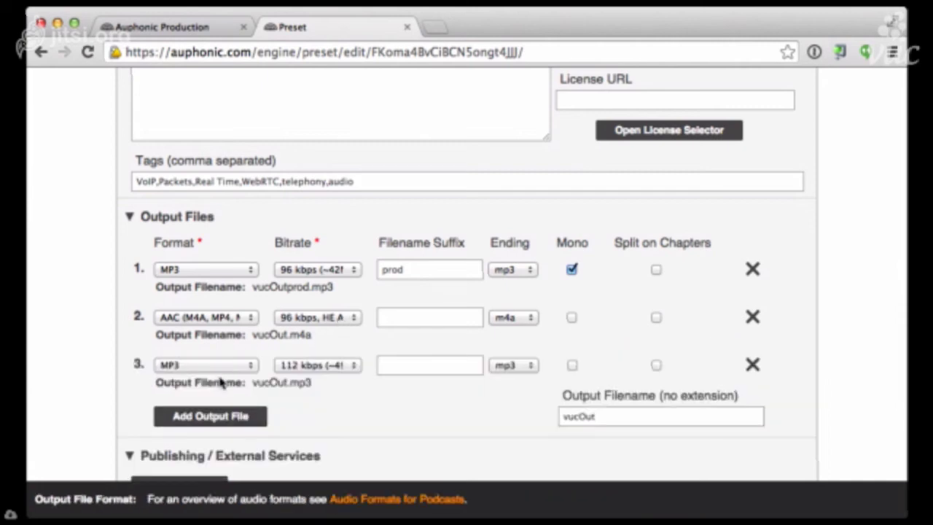
pyautogui.click(206, 364)
pyautogui.click(211, 393)
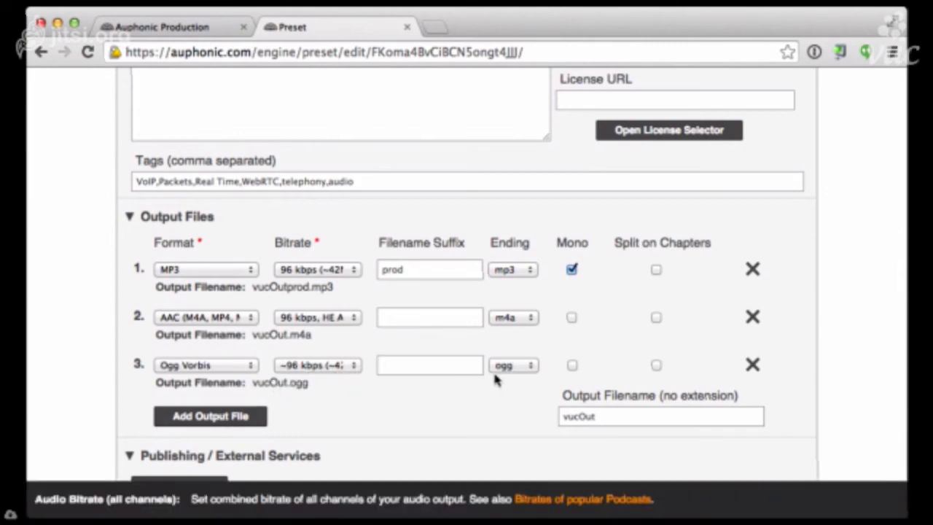
pyautogui.click(223, 417)
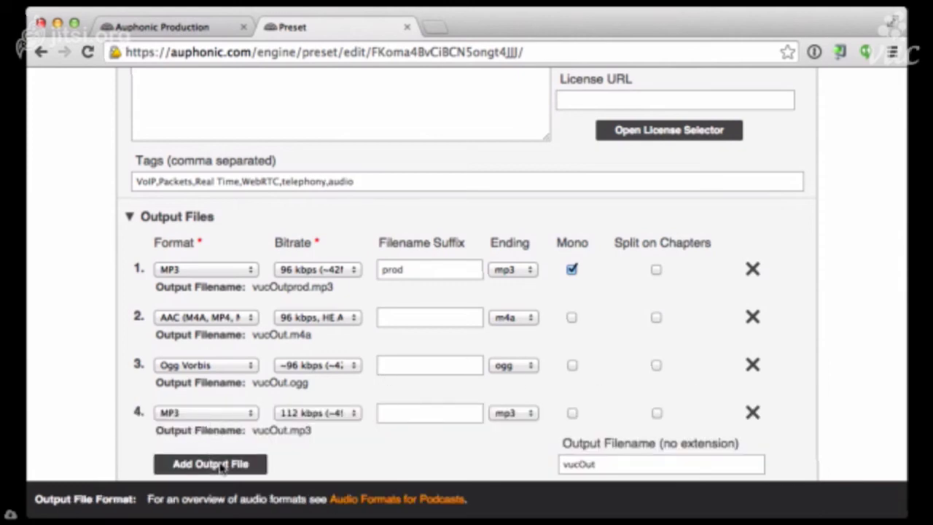
pyautogui.scroll(-3, 419, 439)
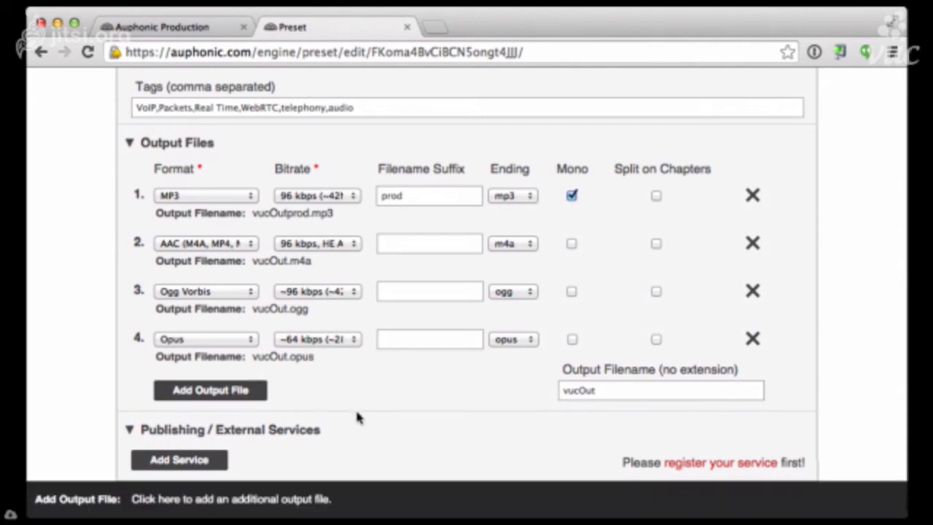
# Step: Review the preset's publishing services and audio algorithm options, including leveling, loudness target, filtering and noise reduction
pyautogui.scroll(-1, 379, 398)
pyautogui.scroll(-1, 379, 397)
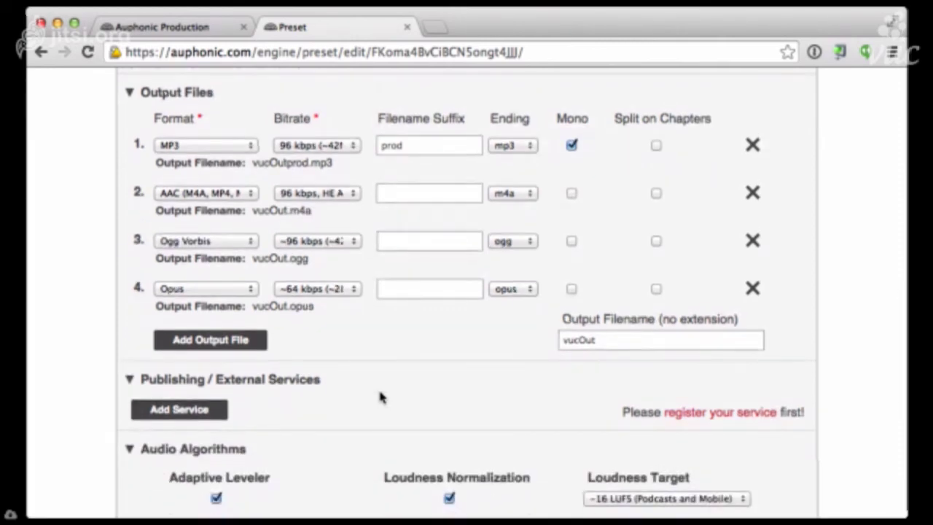
pyautogui.scroll(-4, 379, 397)
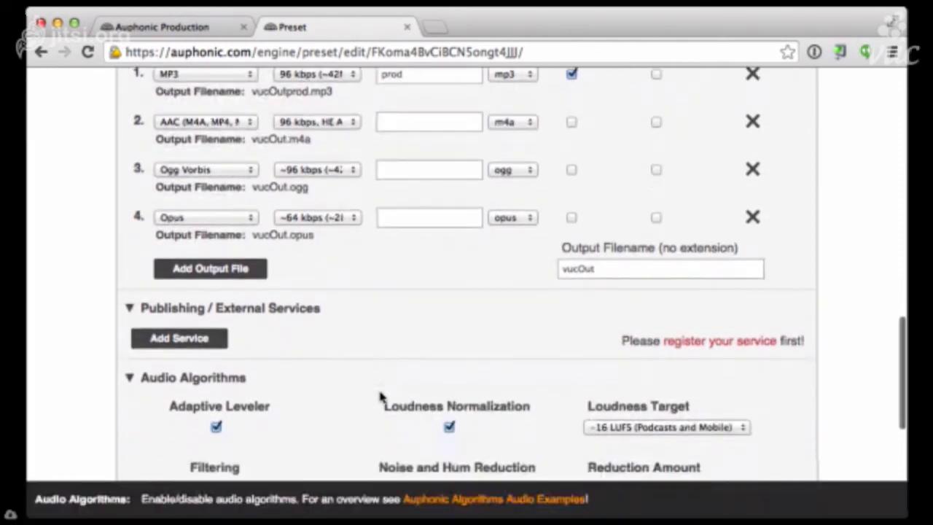
pyautogui.scroll(-1, 379, 397)
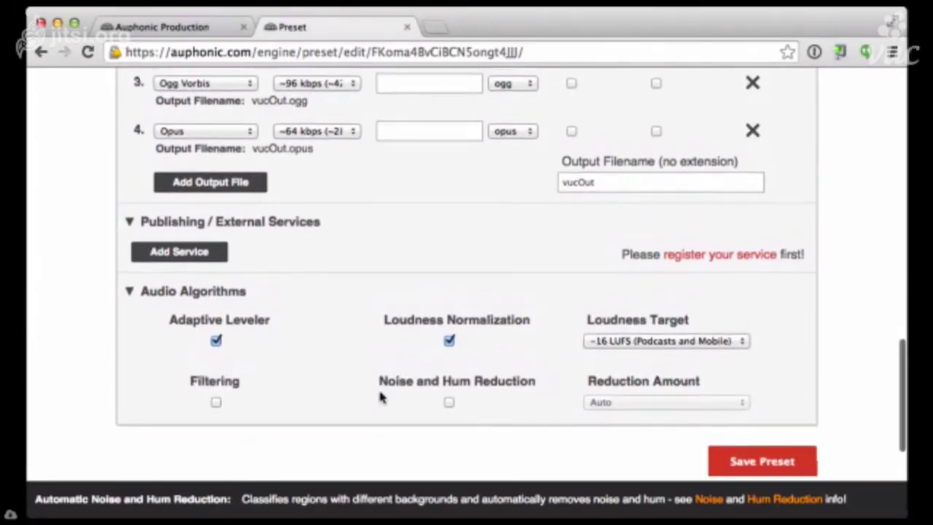
pyautogui.scroll(-1, 380, 396)
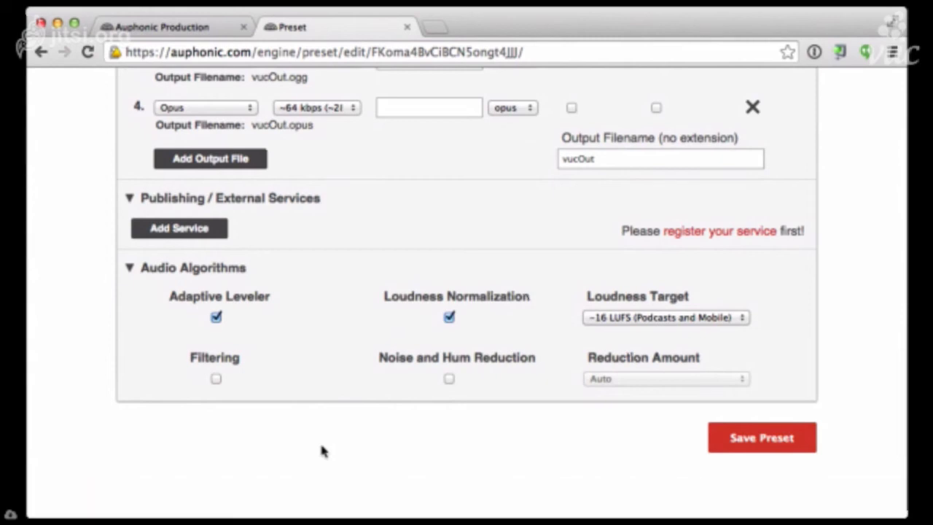
pyautogui.scroll(5, 324, 451)
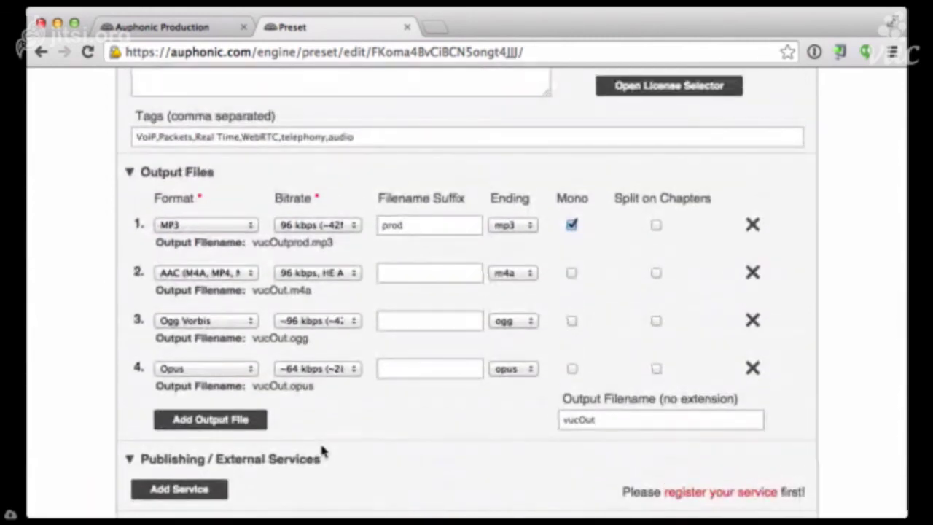
pyautogui.scroll(-5, 321, 448)
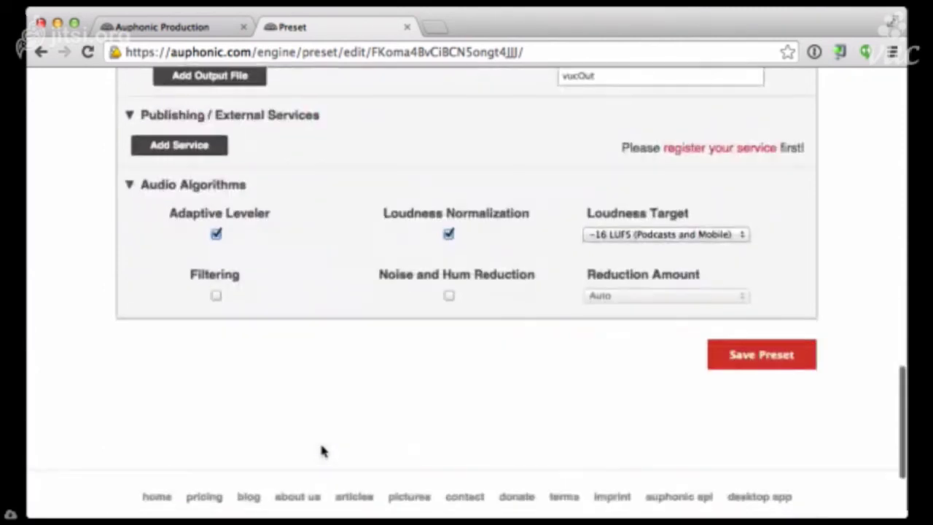
pyautogui.scroll(2, 320, 448)
pyautogui.scroll(-2, 320, 449)
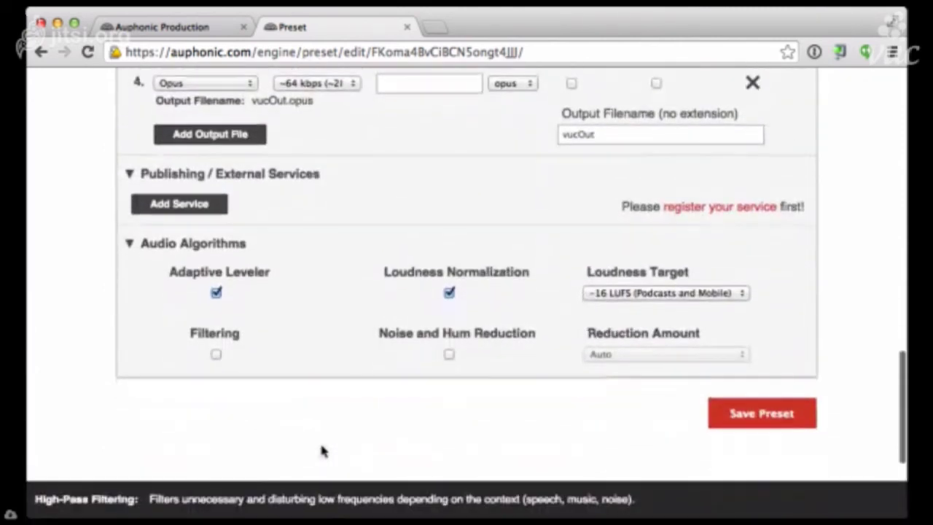
pyautogui.moveTo(479, 299)
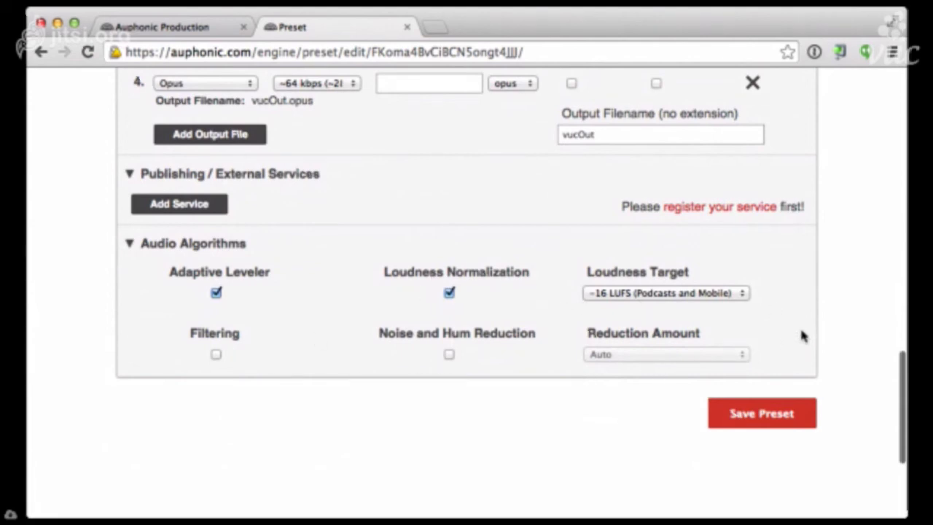
# Step: Go to the productions list, open the Test production for editing and look at its upload method and preset choices
pyautogui.scroll(10, 831, 336)
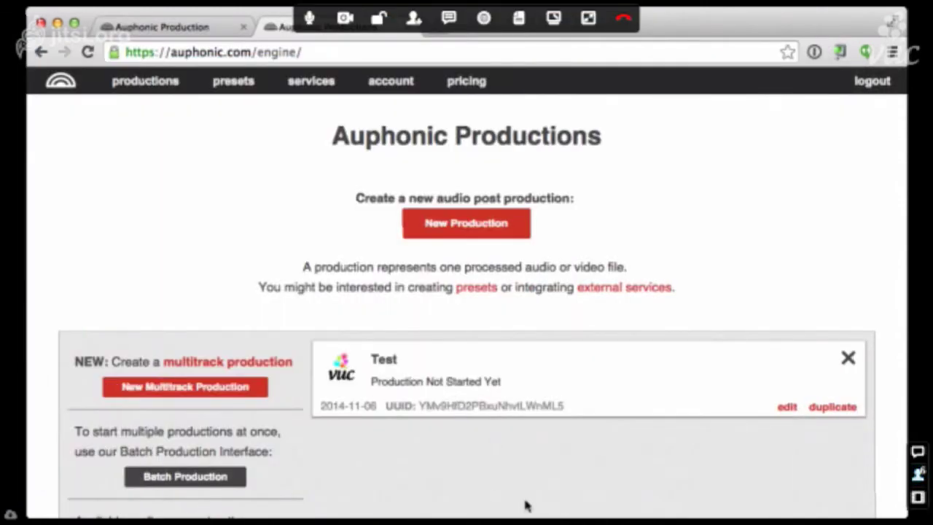
pyautogui.click(788, 408)
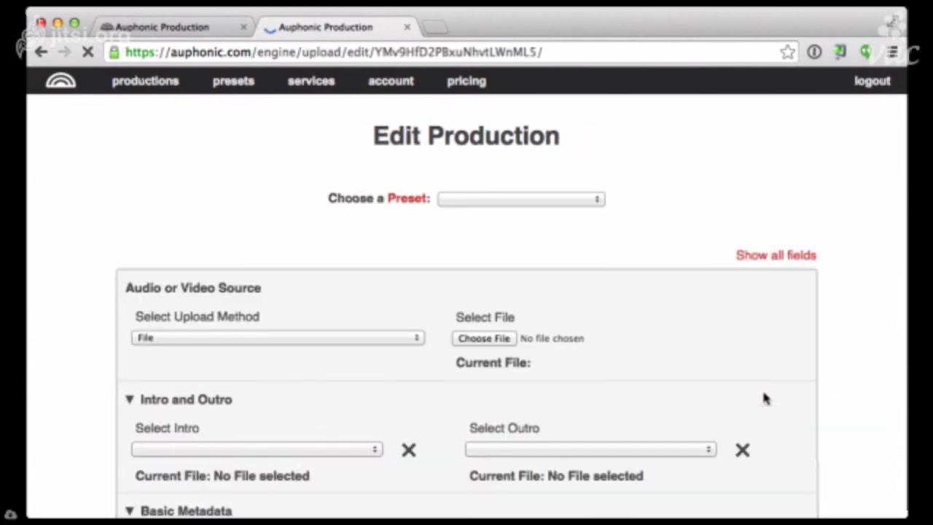
pyautogui.scroll(-2, 885, 373)
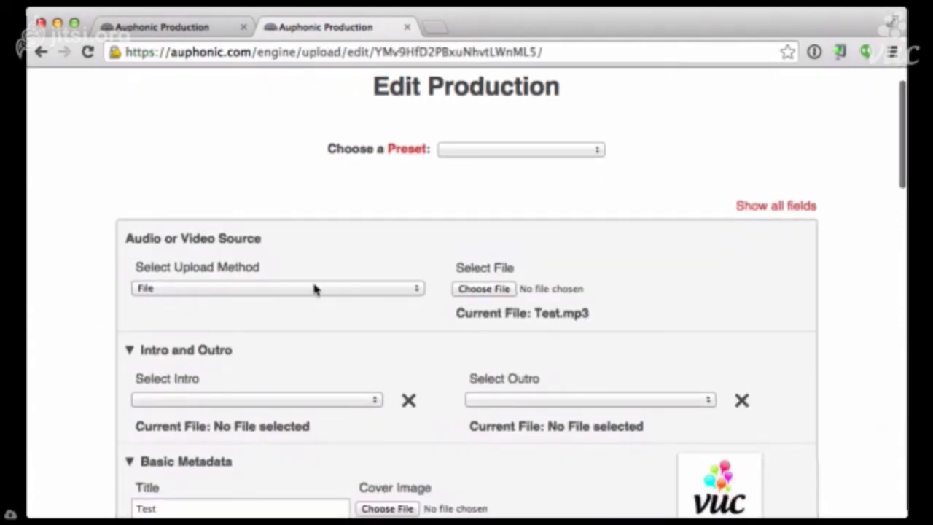
pyautogui.moveTo(314, 287)
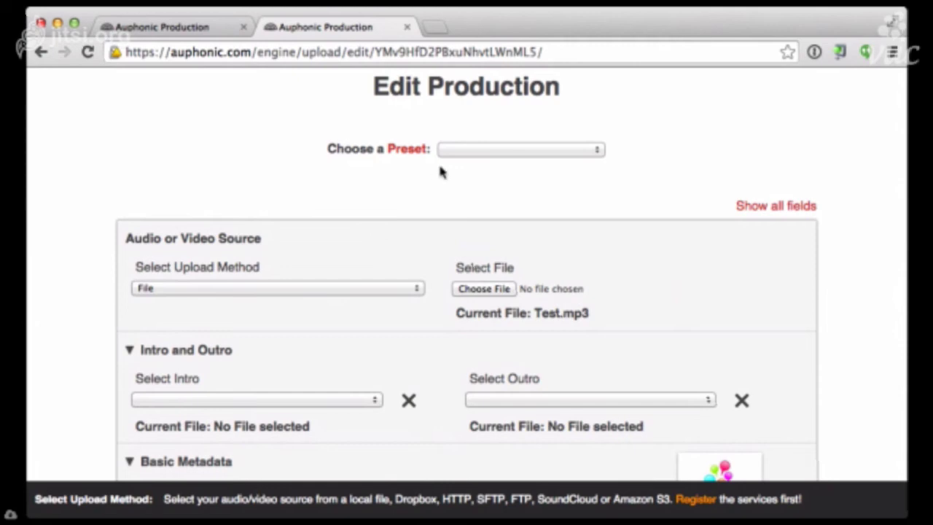
pyautogui.moveTo(483, 155)
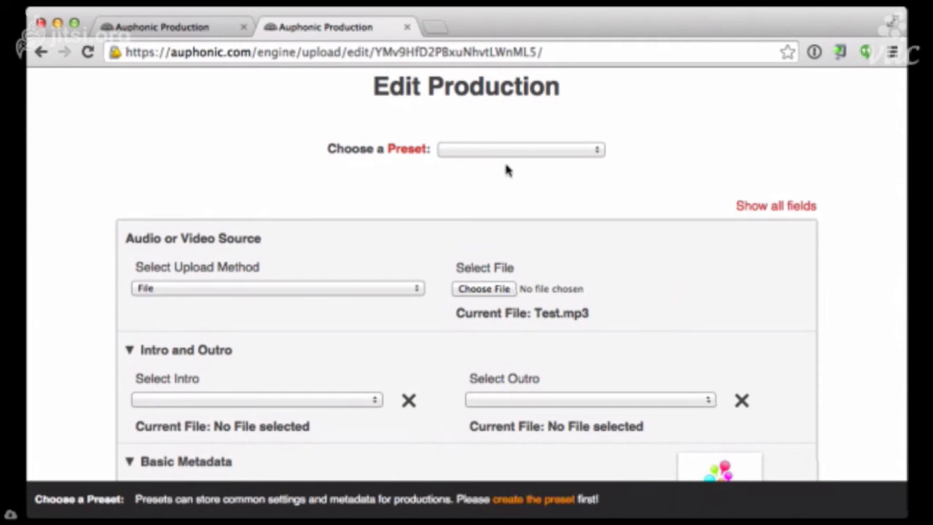
# Step: Apply the VUC Demo preset to the Test production and look over its audio source and intro/outro fields
pyautogui.click(507, 170)
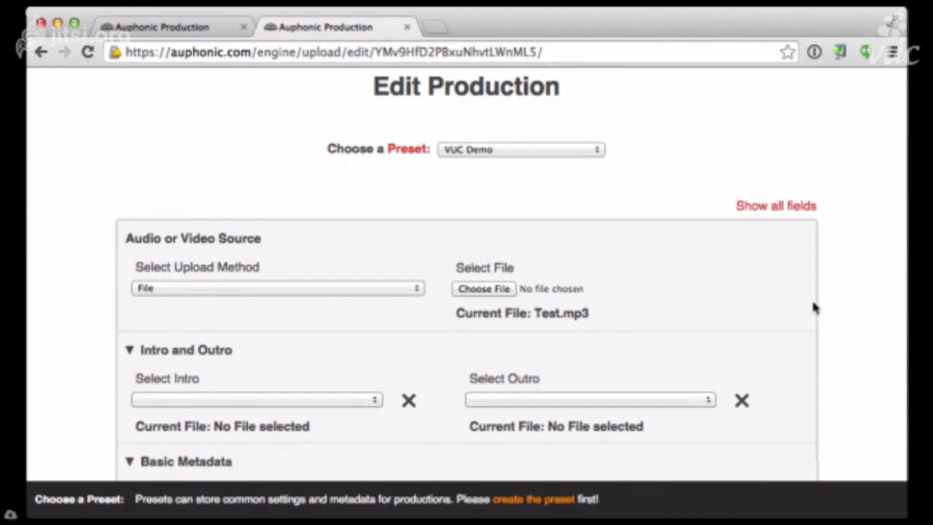
pyautogui.scroll(-1, 835, 349)
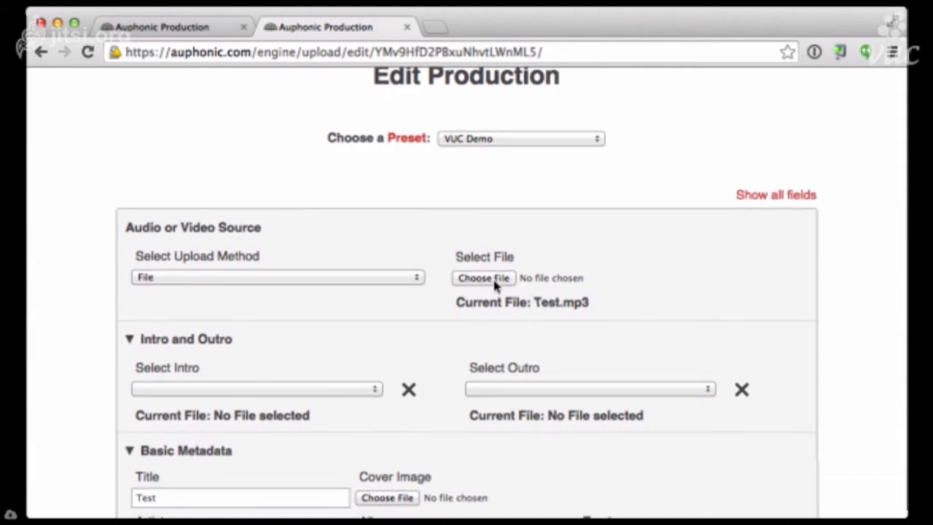
pyautogui.moveTo(490, 283)
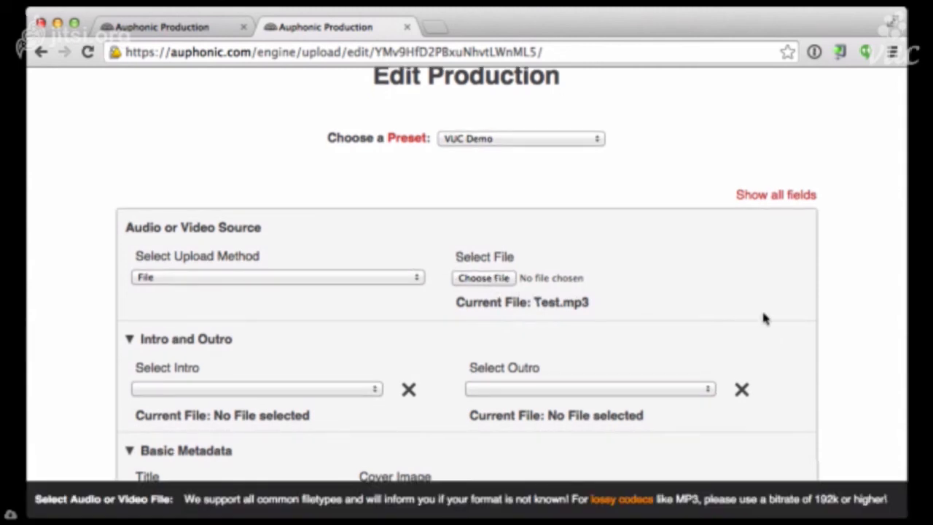
pyautogui.scroll(-2, 780, 335)
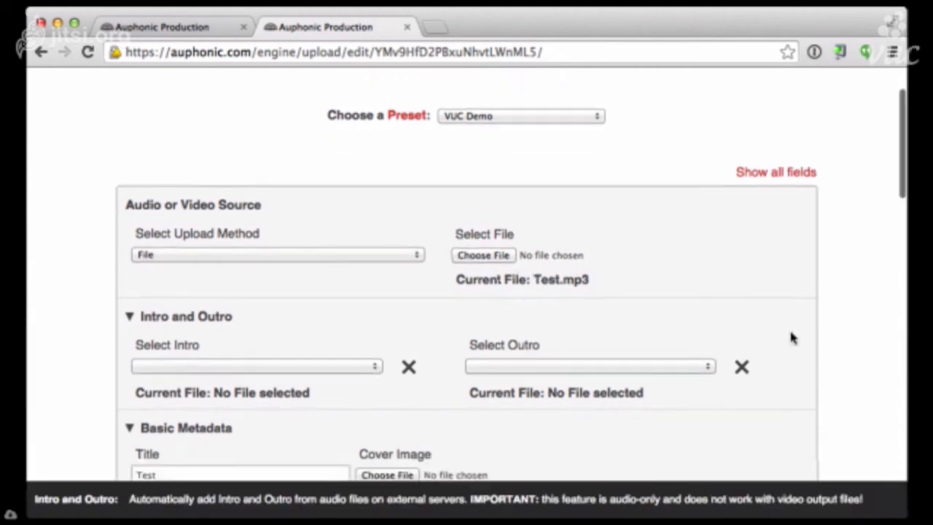
pyautogui.scroll(-5, 791, 337)
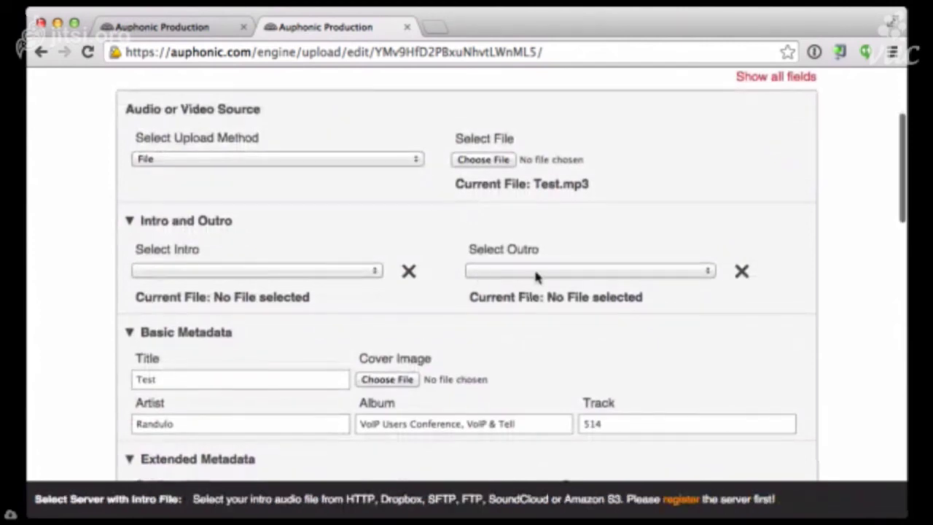
# Step: Review the production's basic and extended metadata, tags and output file settings
pyautogui.scroll(-6, 747, 343)
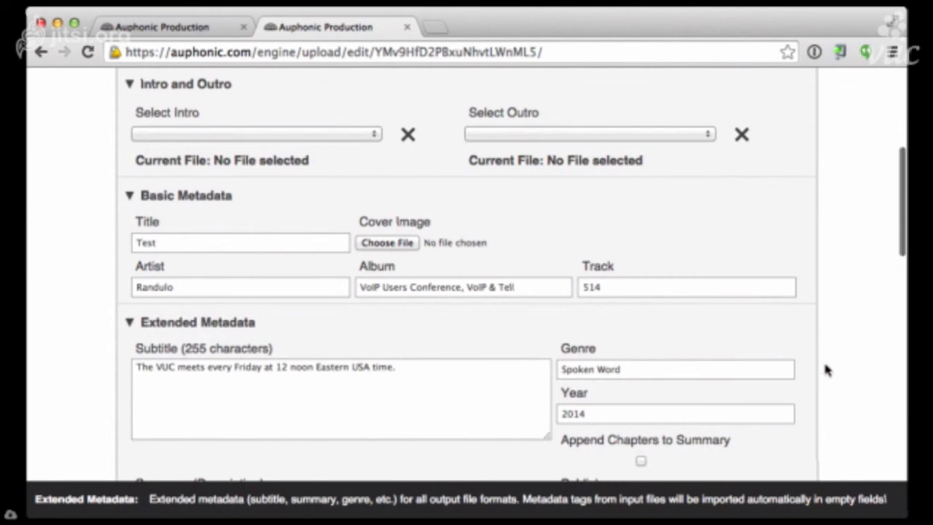
pyautogui.scroll(-5, 825, 364)
pyautogui.scroll(-4, 825, 365)
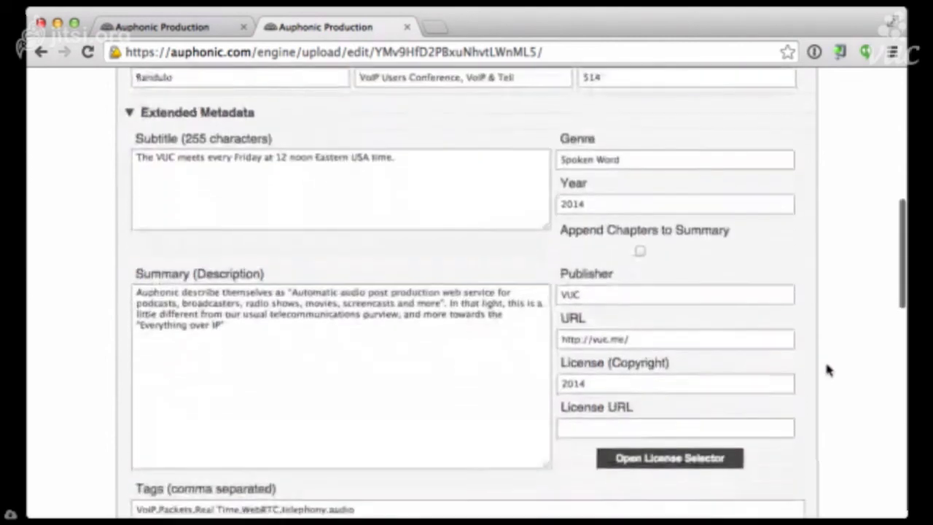
pyautogui.scroll(-7, 827, 370)
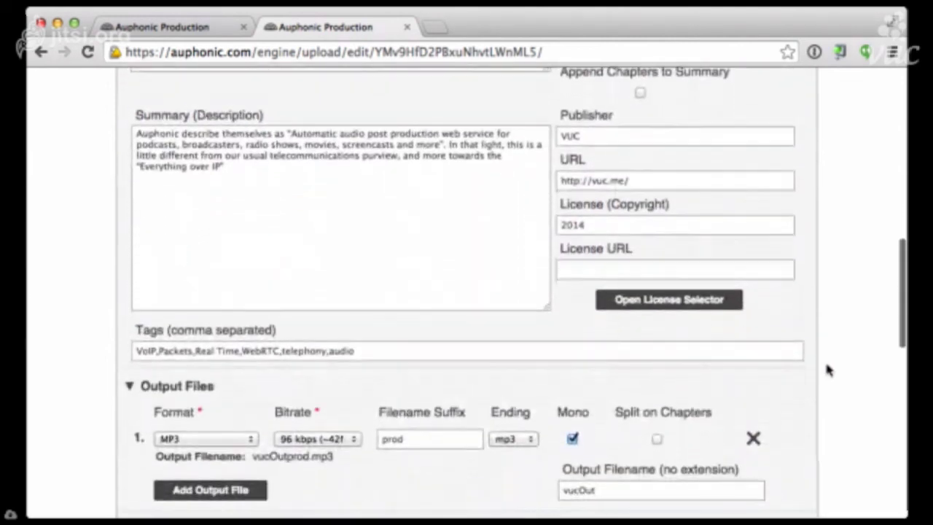
pyautogui.scroll(3, 827, 370)
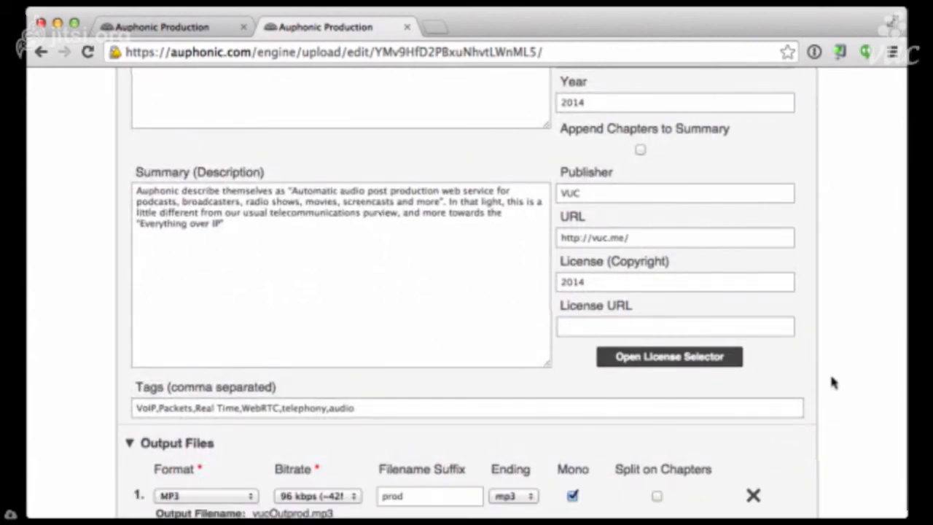
pyautogui.scroll(-2, 833, 382)
pyautogui.scroll(-4, 832, 379)
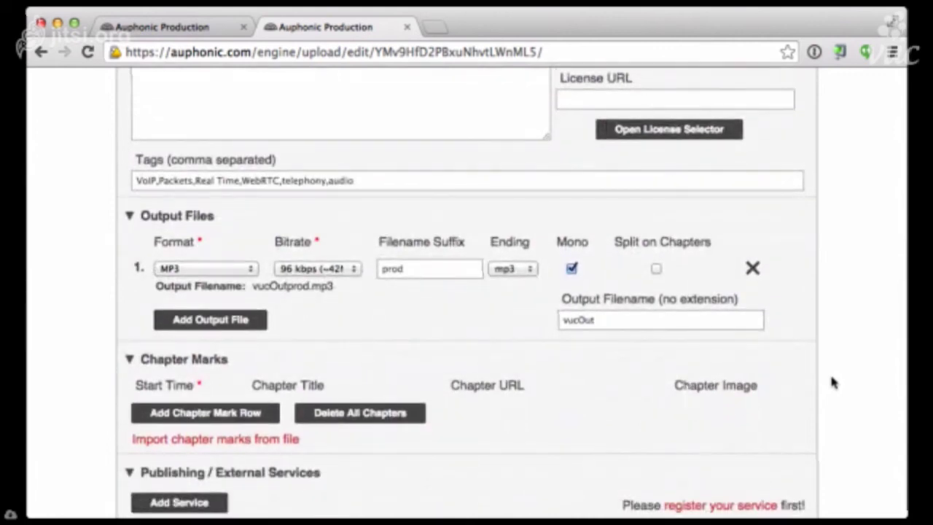
# Step: Add a chapter mark at 00:00:00 titled "Chapter one" and select its Chapter URL field without filling it in
pyautogui.scroll(-1, 833, 382)
pyautogui.scroll(-1, 833, 382)
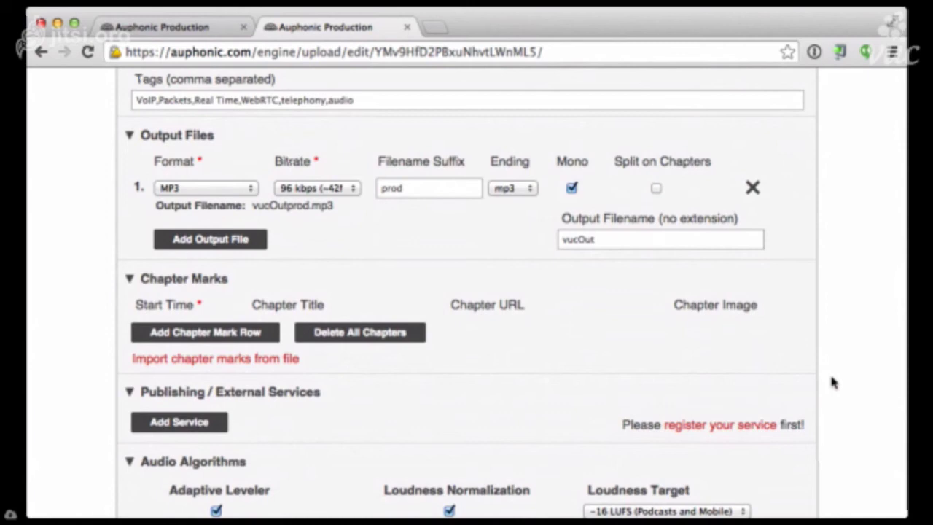
pyautogui.click(208, 333)
pyautogui.click(268, 332)
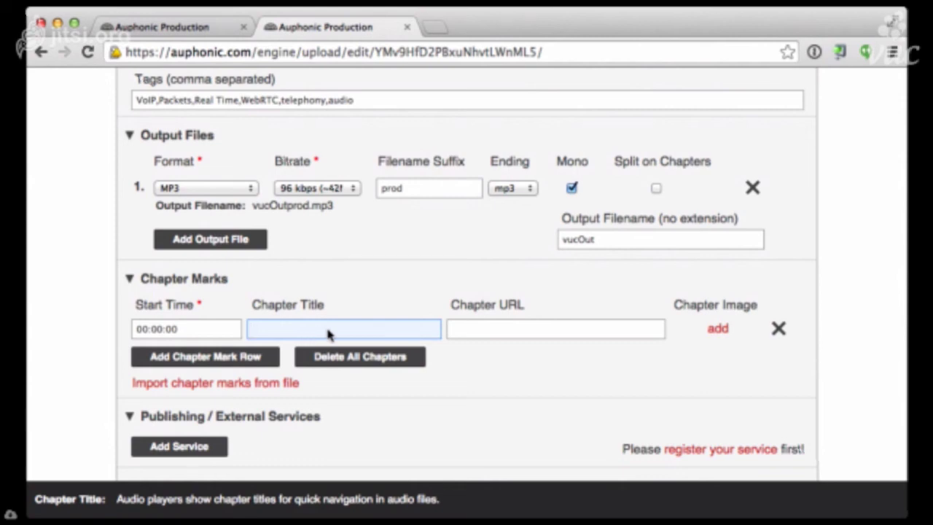
pyautogui.write('Chapter ')
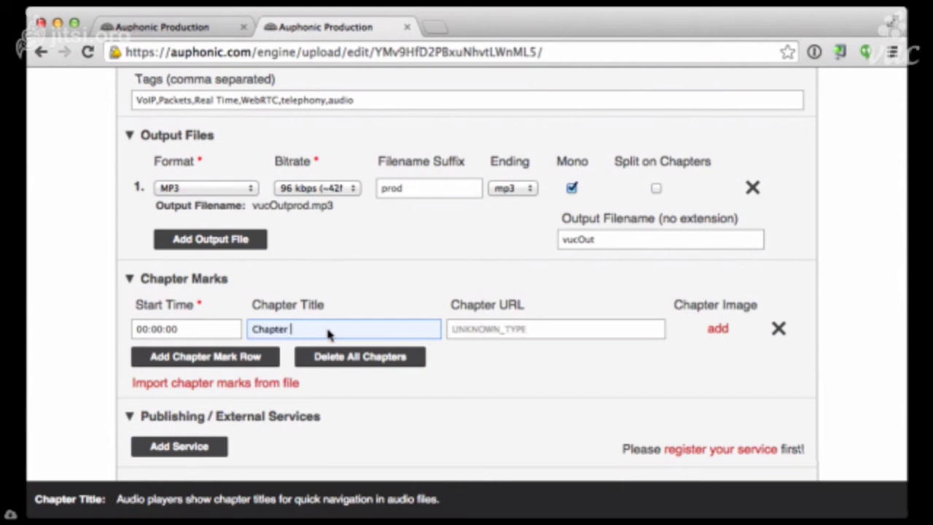
pyautogui.write('one')
pyautogui.click(540, 332)
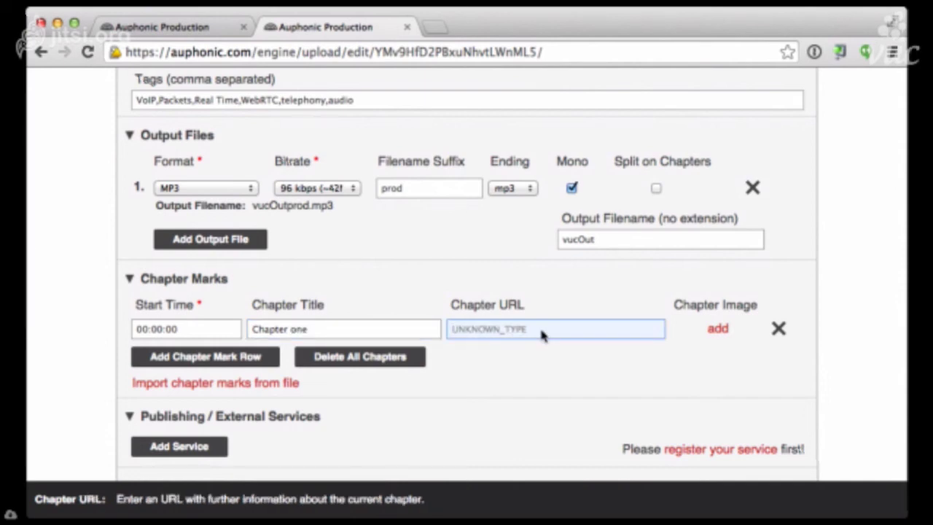
# Step: Examine the production's chapter marks, publishing and external services section, audio algorithm options, and save and start controls
pyautogui.scroll(-3, 567, 389)
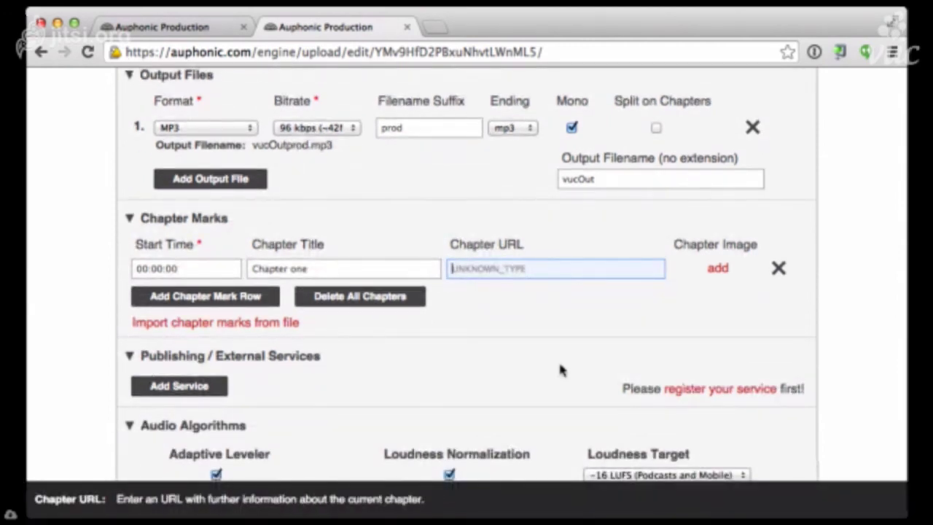
pyautogui.scroll(-3, 559, 371)
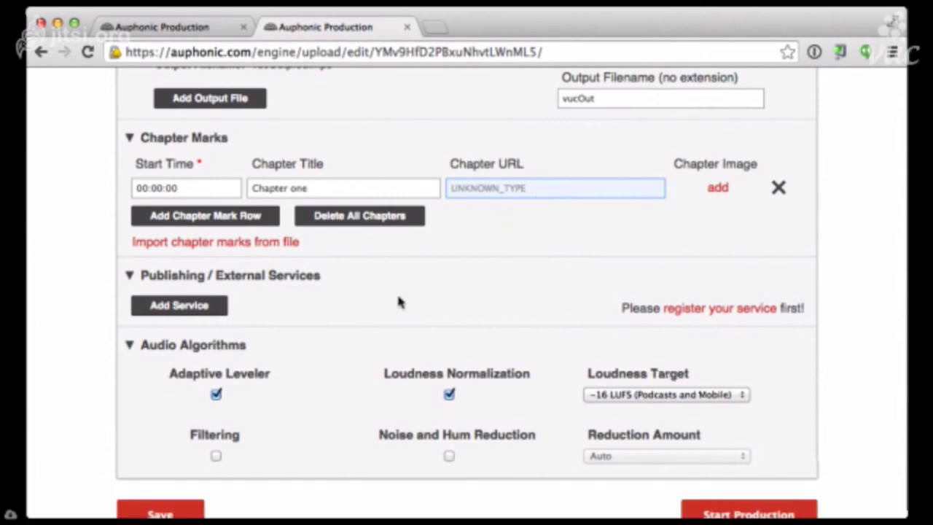
pyautogui.scroll(-2, 303, 304)
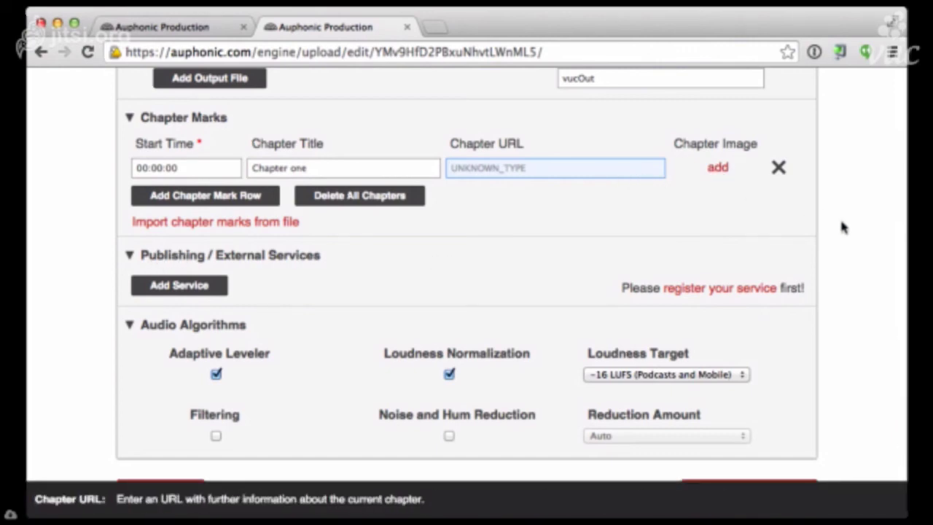
pyautogui.scroll(-2, 829, 262)
pyautogui.scroll(5, 829, 268)
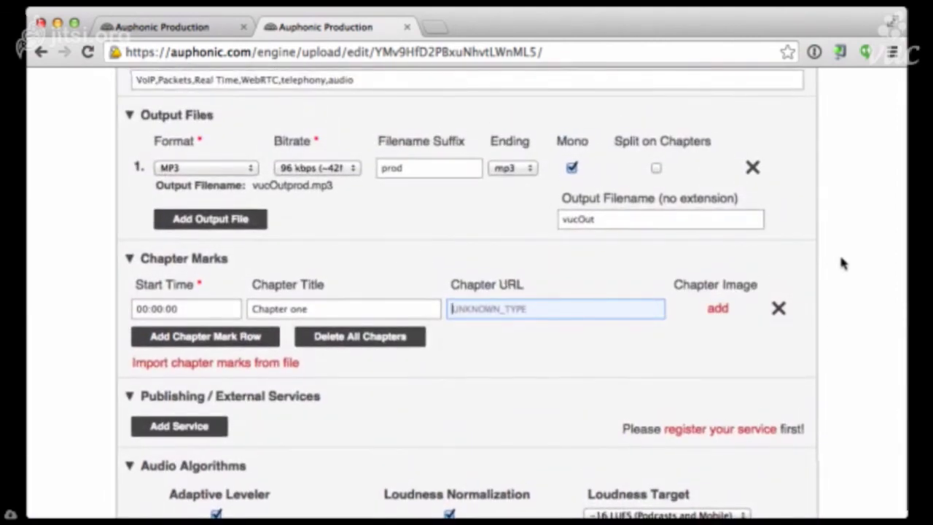
pyautogui.scroll(-2, 839, 259)
pyautogui.scroll(-5, 842, 264)
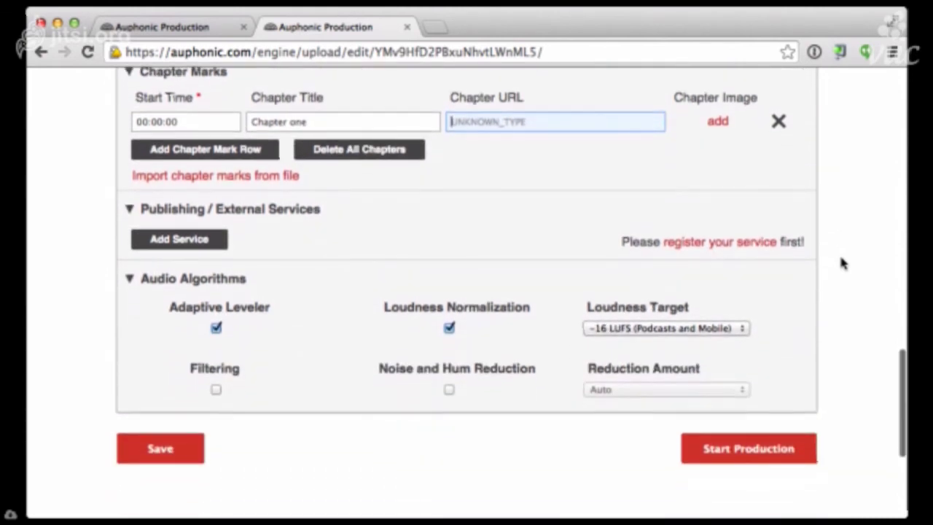
pyautogui.scroll(4, 842, 264)
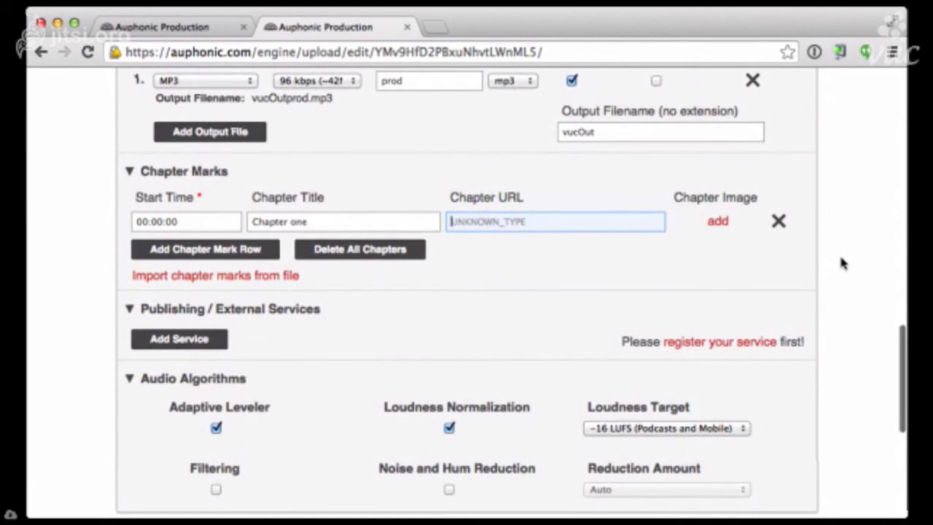
pyautogui.scroll(-4, 842, 264)
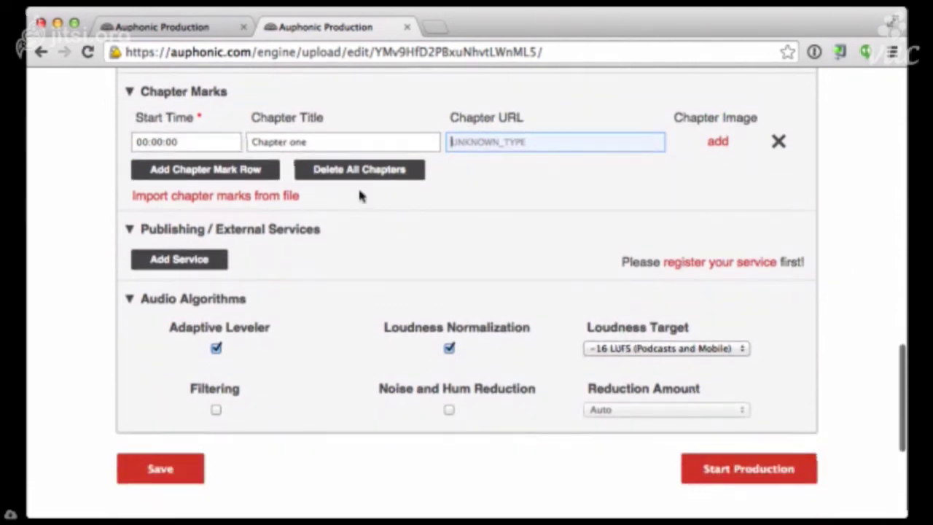
# Step: View the external services available for registration, followed by the presets list and the productions list
pyautogui.click(722, 264)
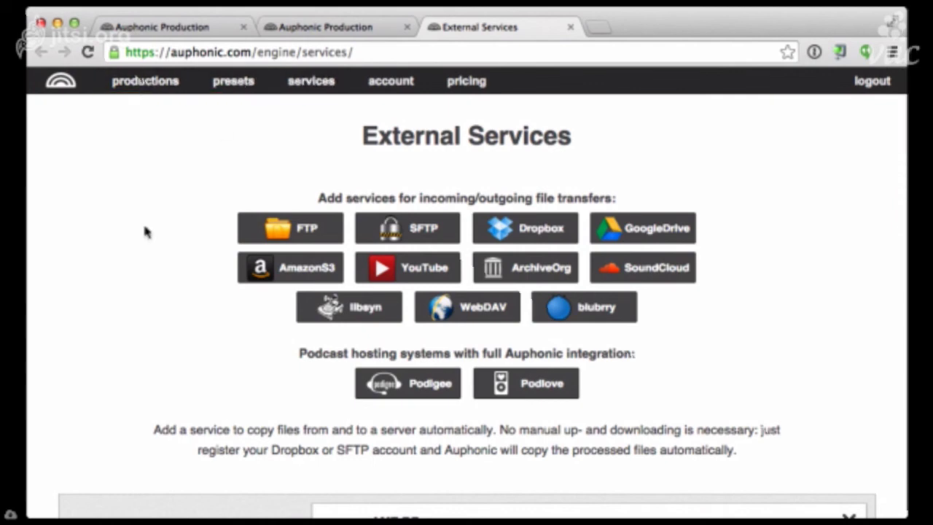
pyautogui.click(245, 80)
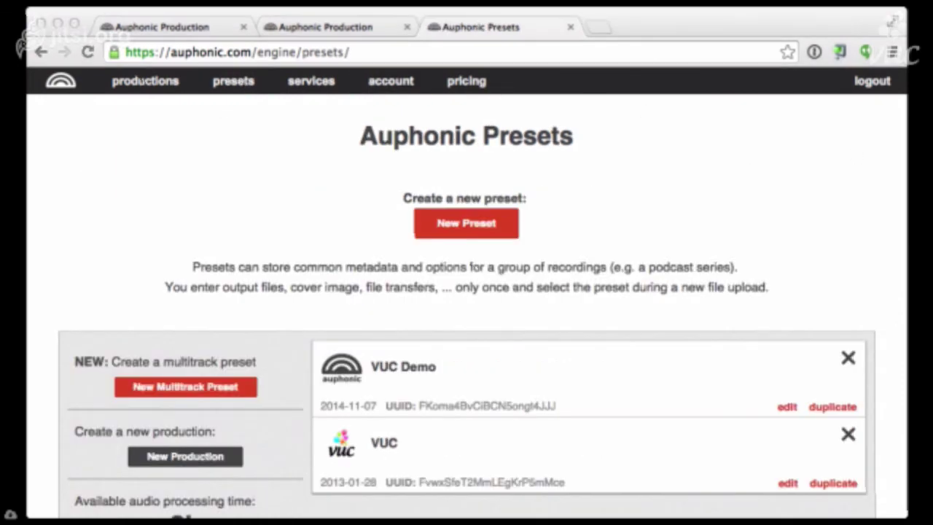
pyautogui.click(382, 213)
pyautogui.click(152, 83)
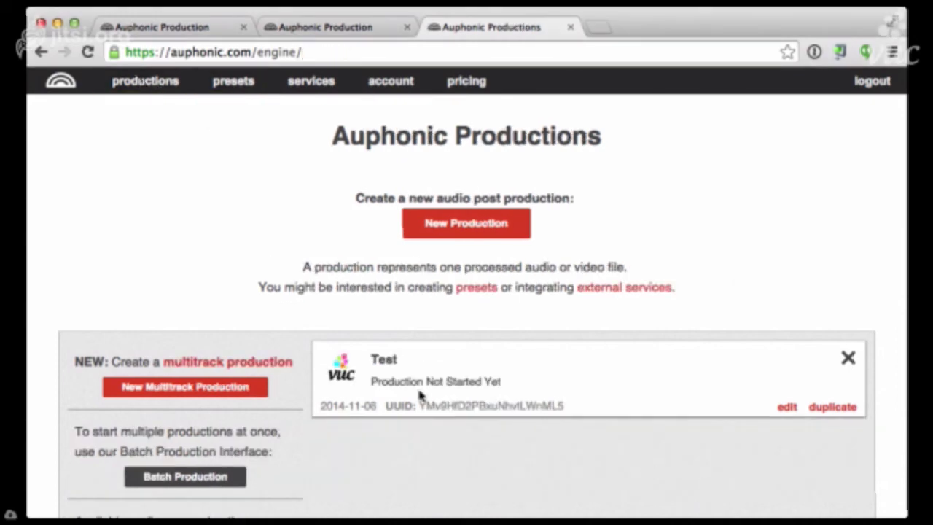
# Step: Open the multitrack production information, go to the Multitrack Algorithms page and look through its descriptions and audio examples
pyautogui.click(200, 390)
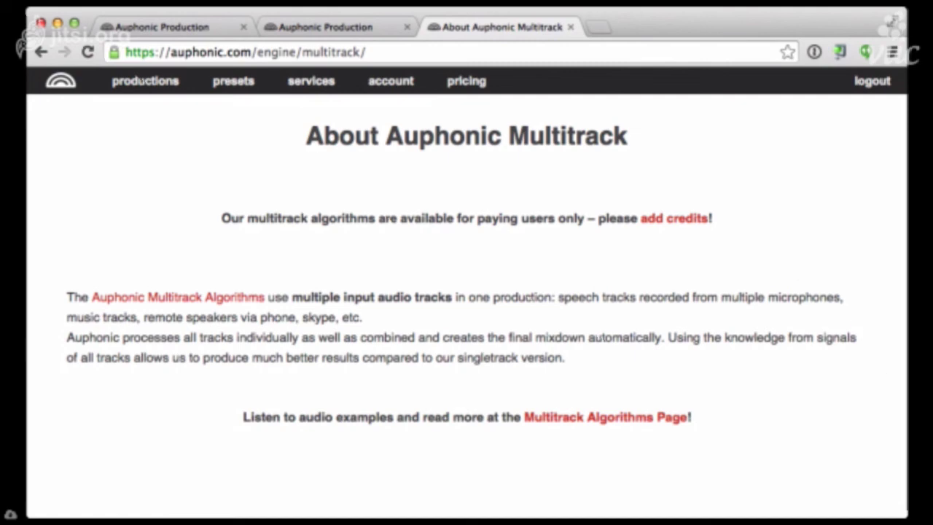
pyautogui.click(565, 419)
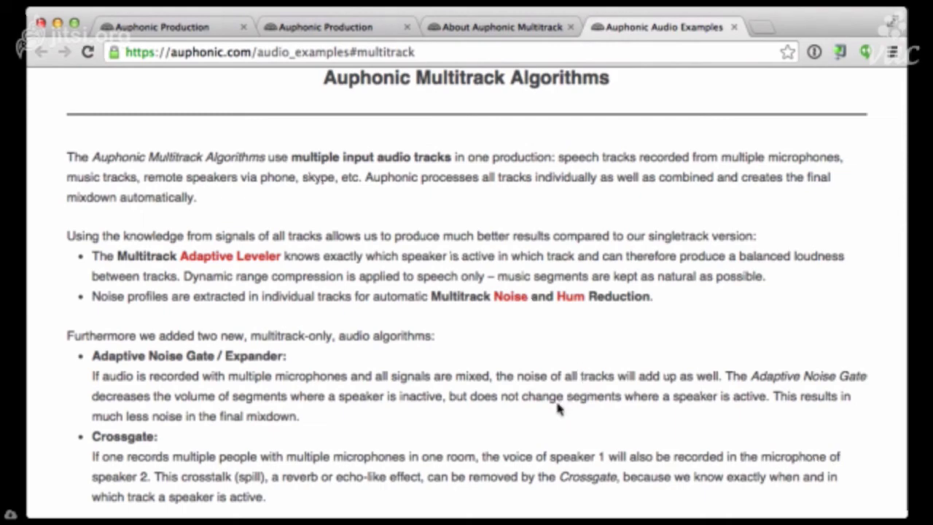
pyautogui.scroll(-2, 566, 437)
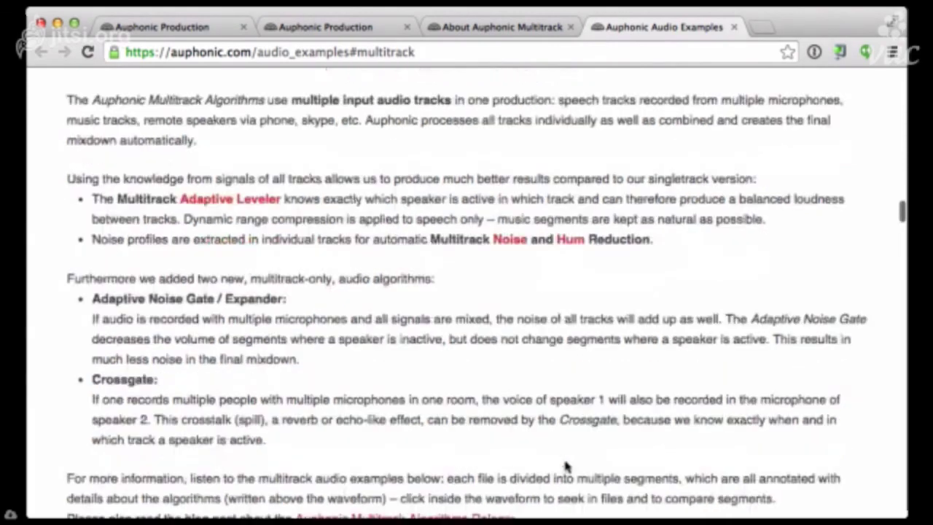
pyautogui.scroll(-5, 566, 466)
pyautogui.scroll(-3, 566, 466)
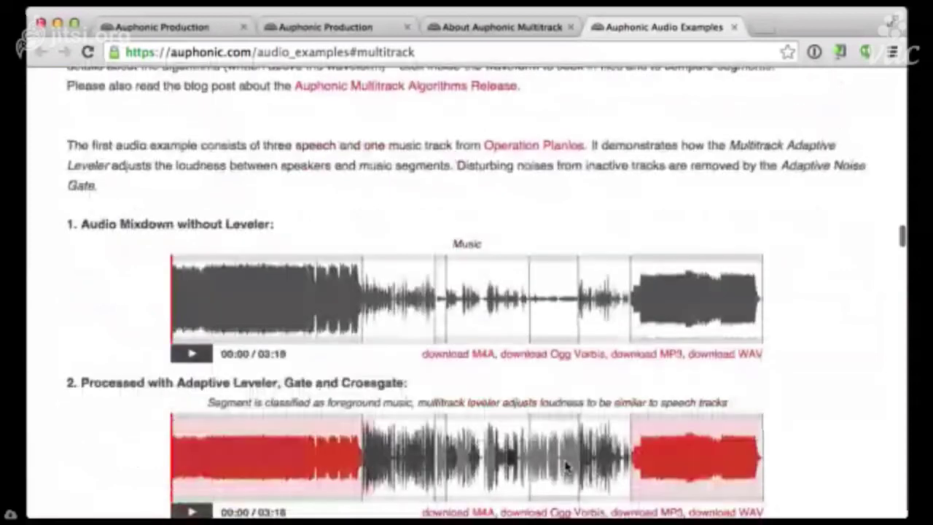
pyautogui.scroll(-5, 567, 467)
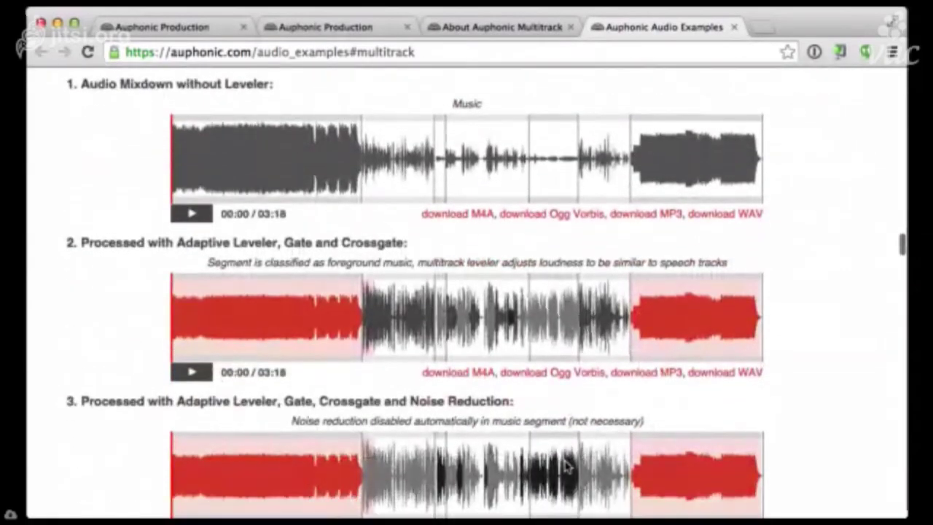